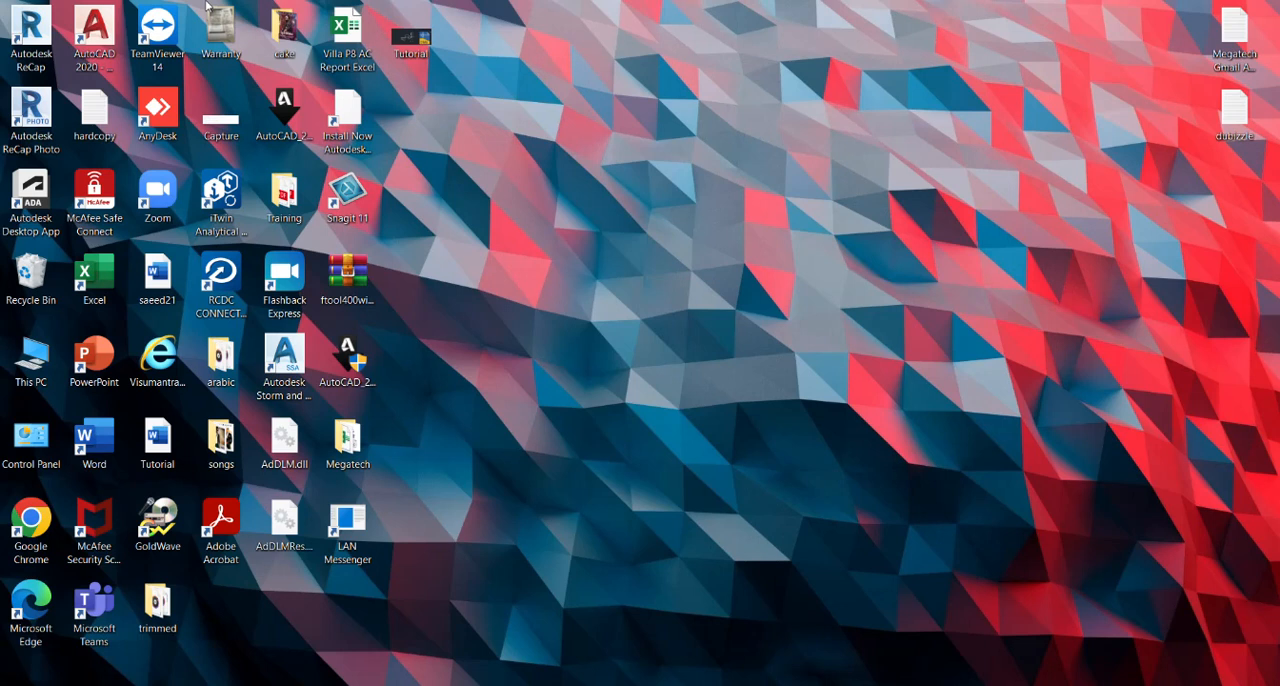
Open the Tutorial drawing from the desktop in AutoCAD.
double_click(428, 55)
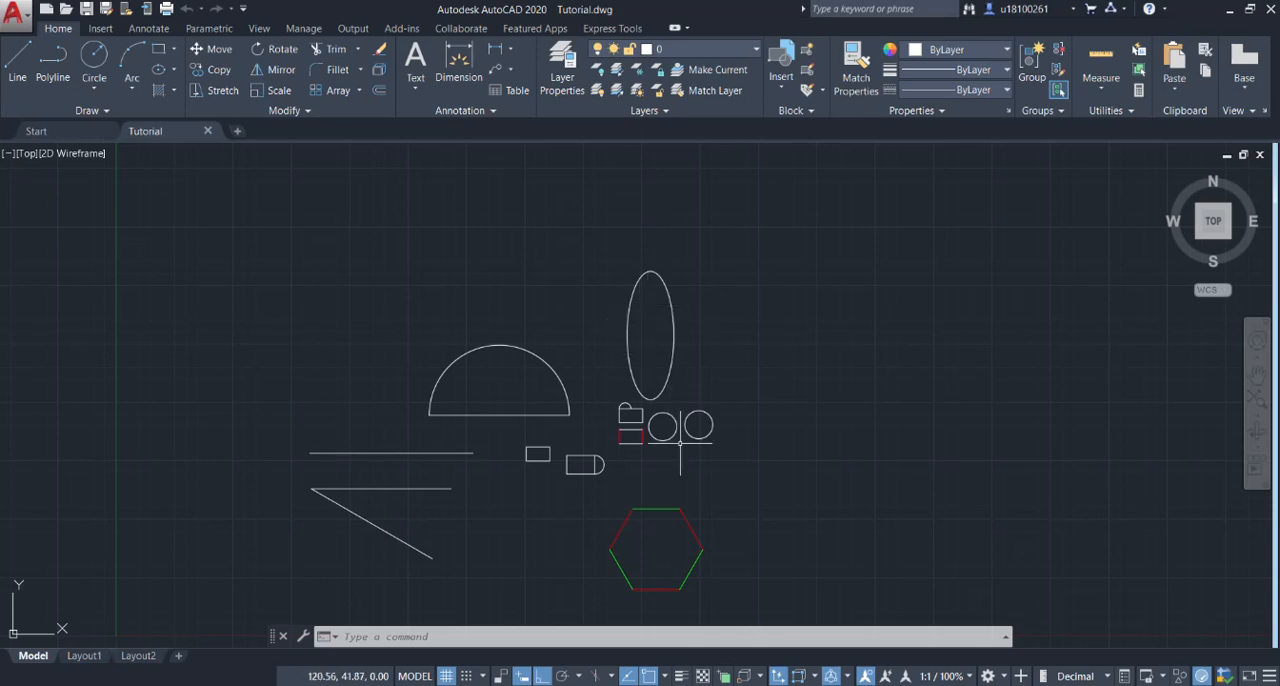
scroll(700, 440, up, 3)
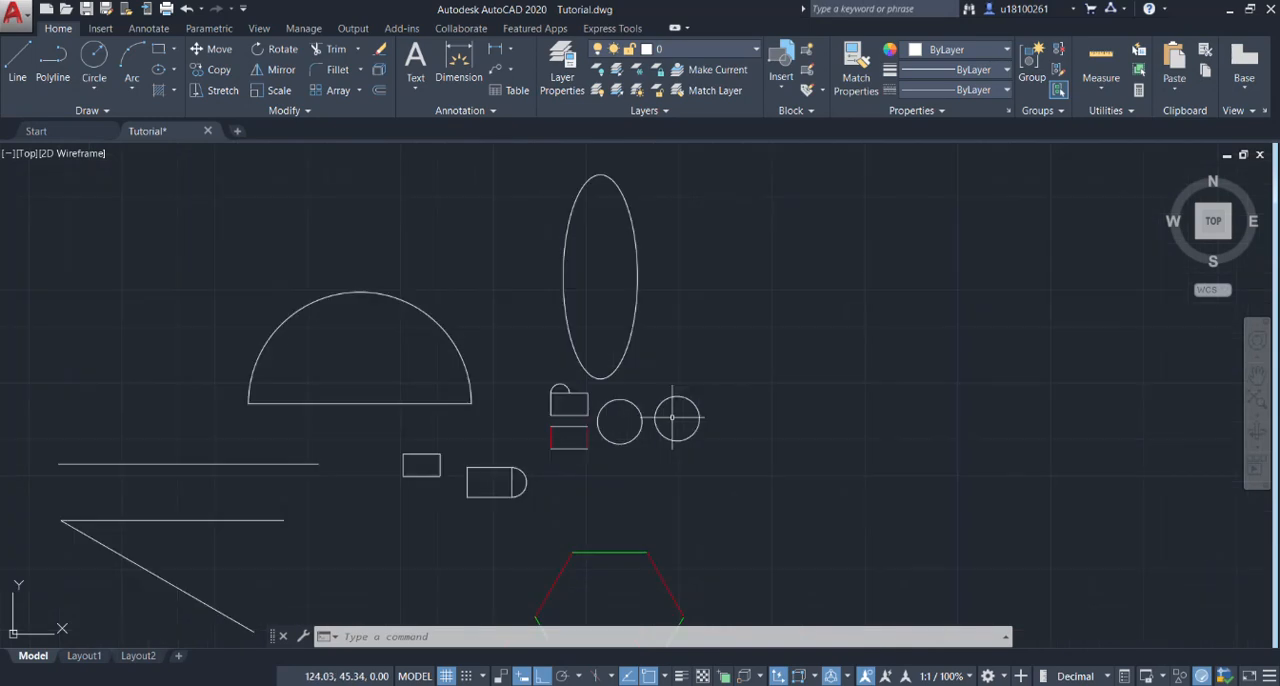
middle_drag(676, 418, 654, 403)
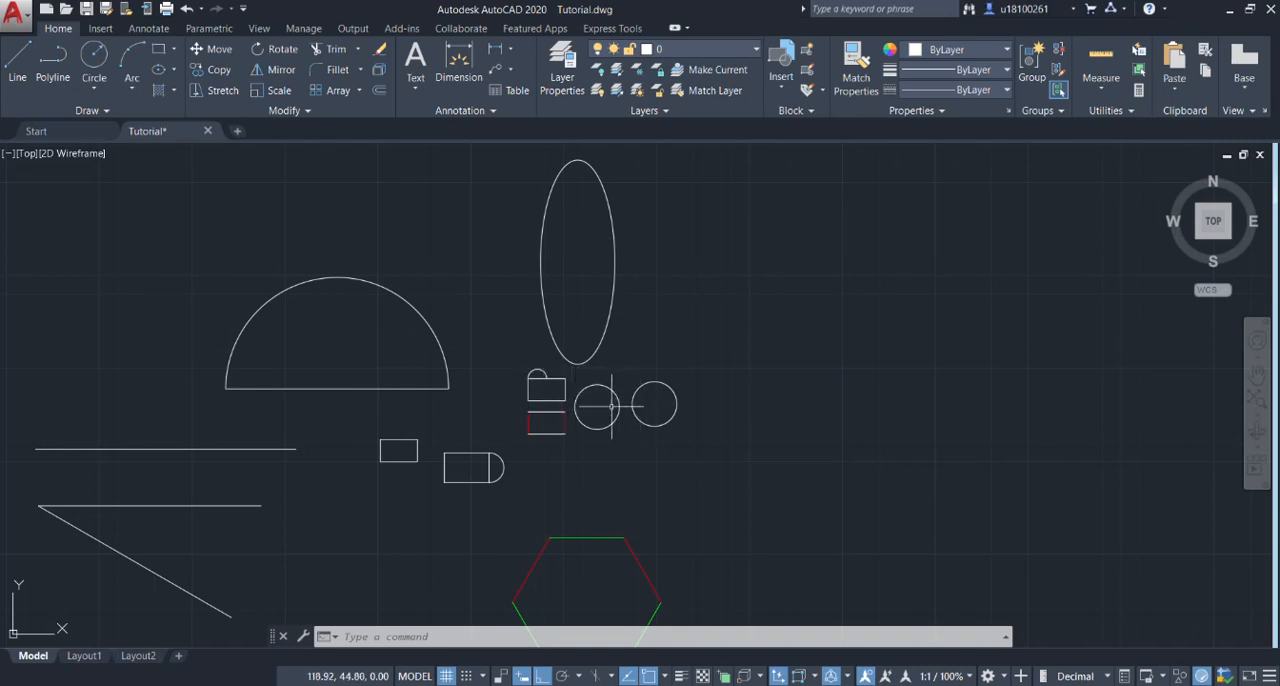
Move the two circles together about 26 units up and to the right into empty space, with Ortho switched off.
click(645, 404)
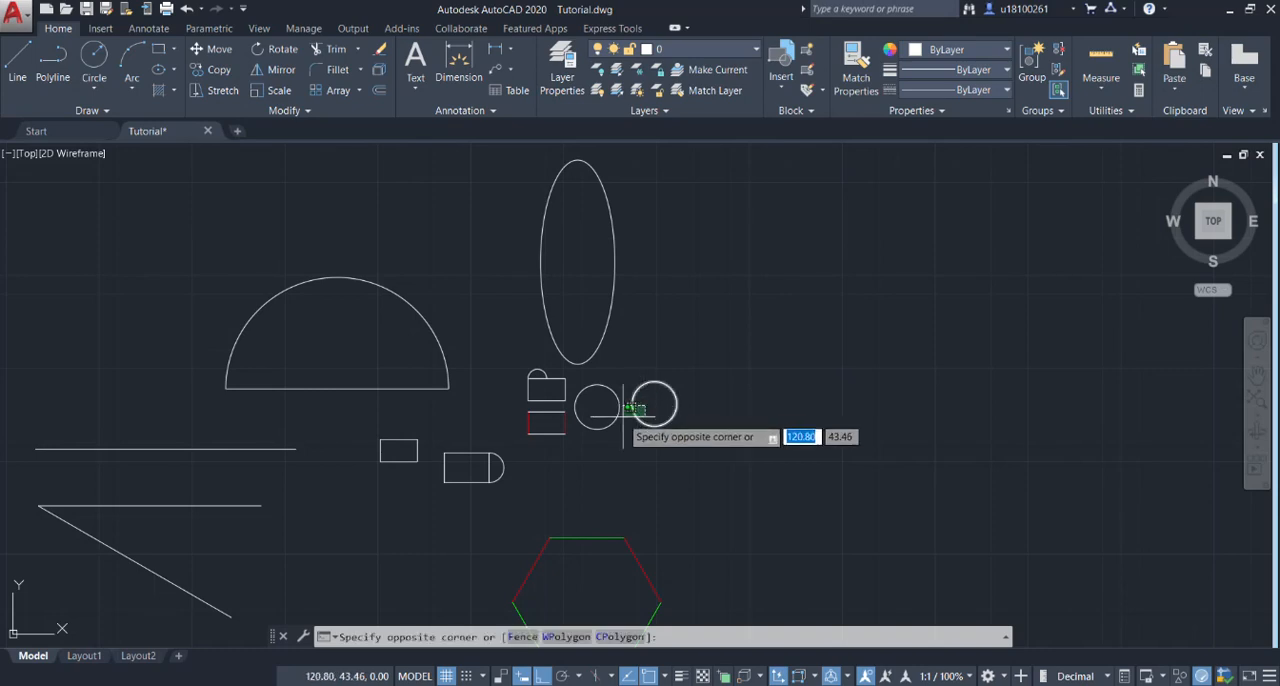
click(611, 427)
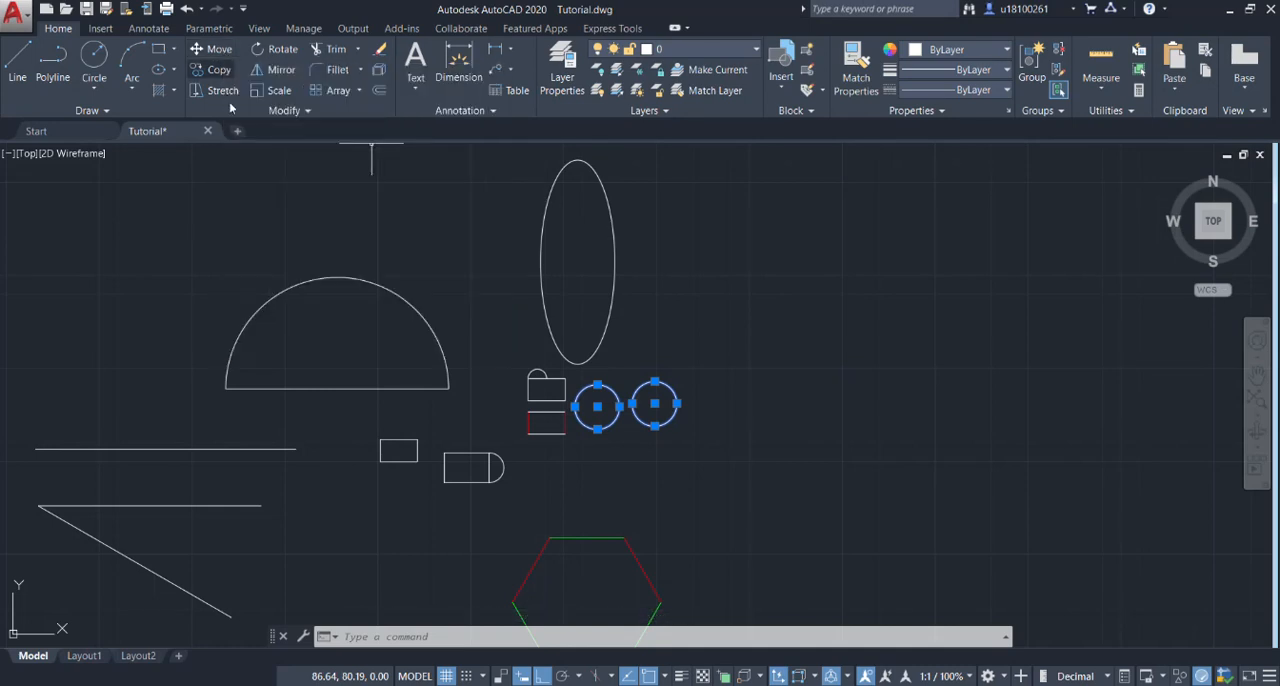
text(m)
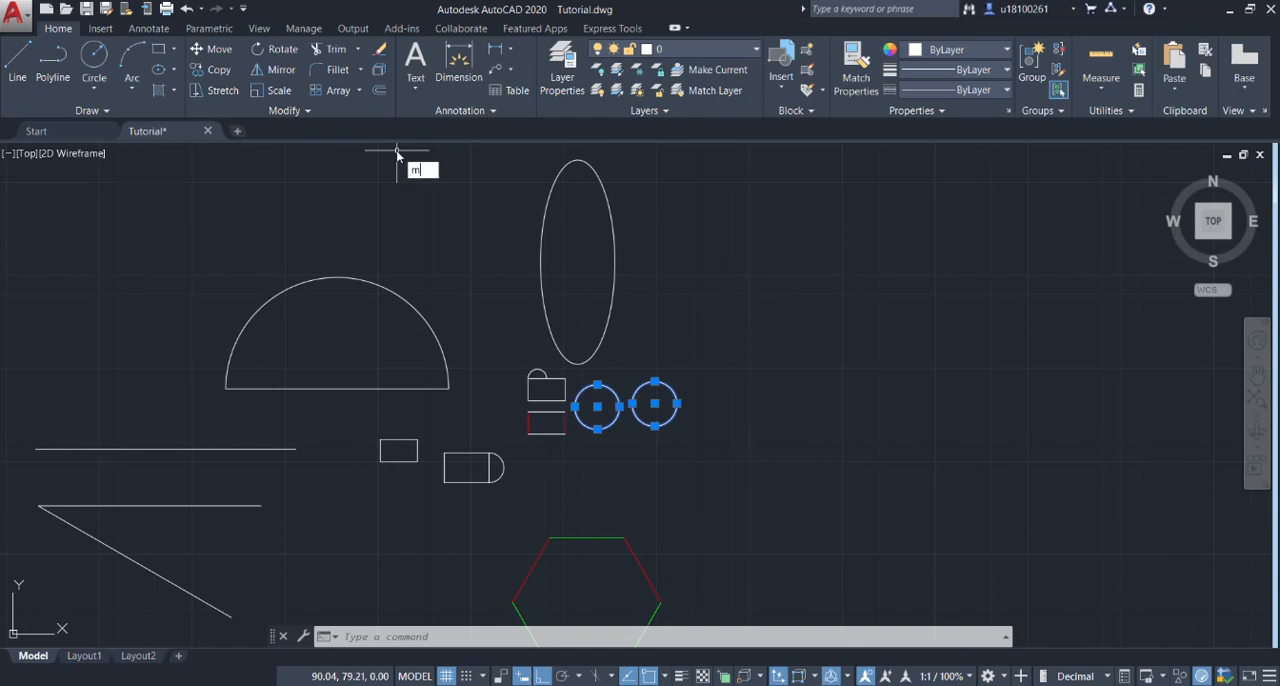
text(ove)
key(Return)
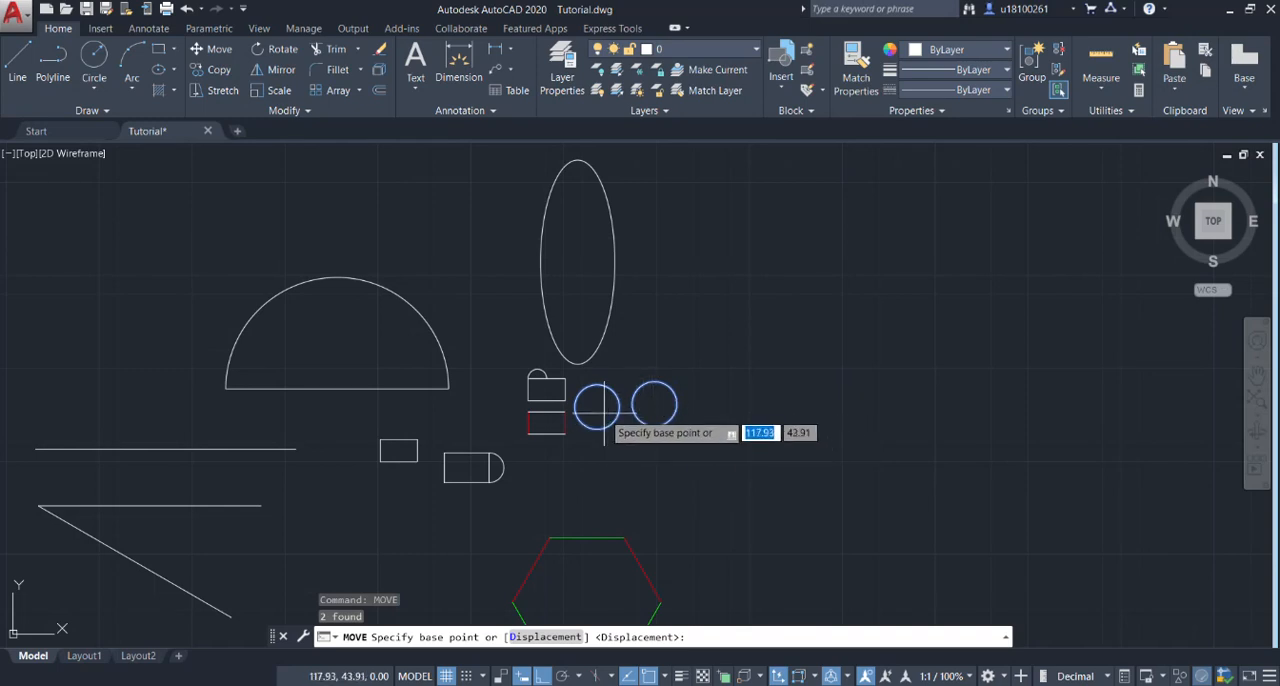
click(604, 411)
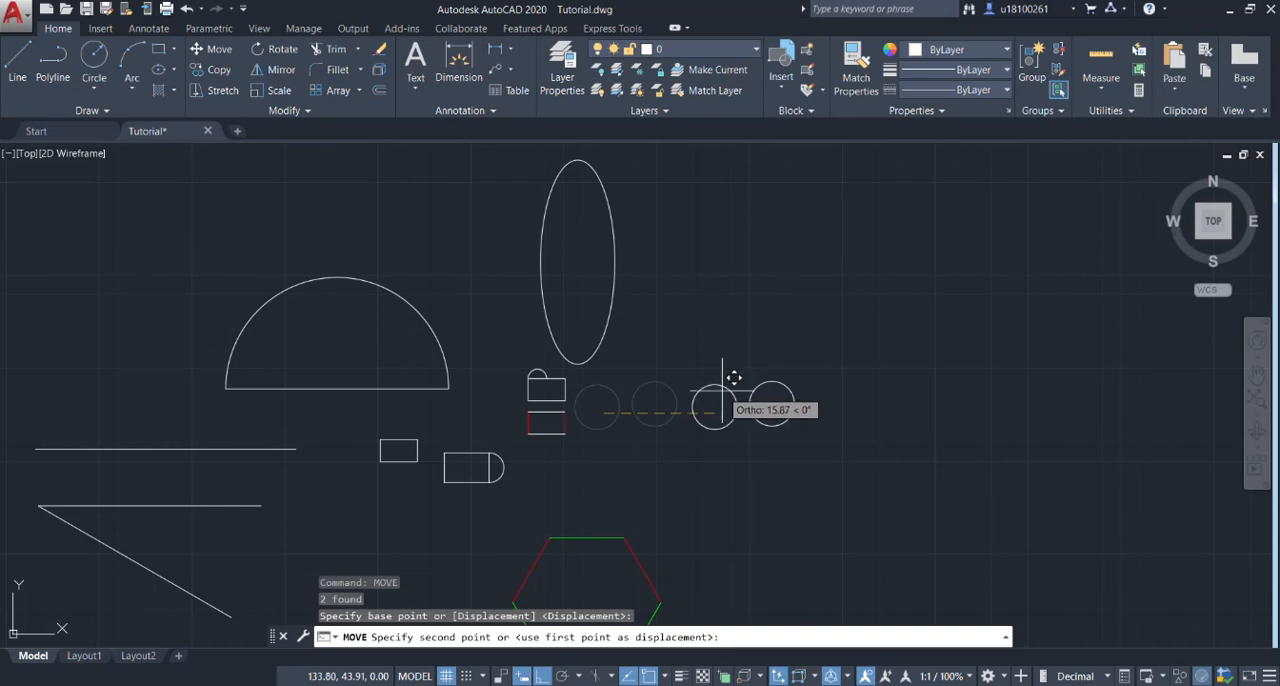
key(F8)
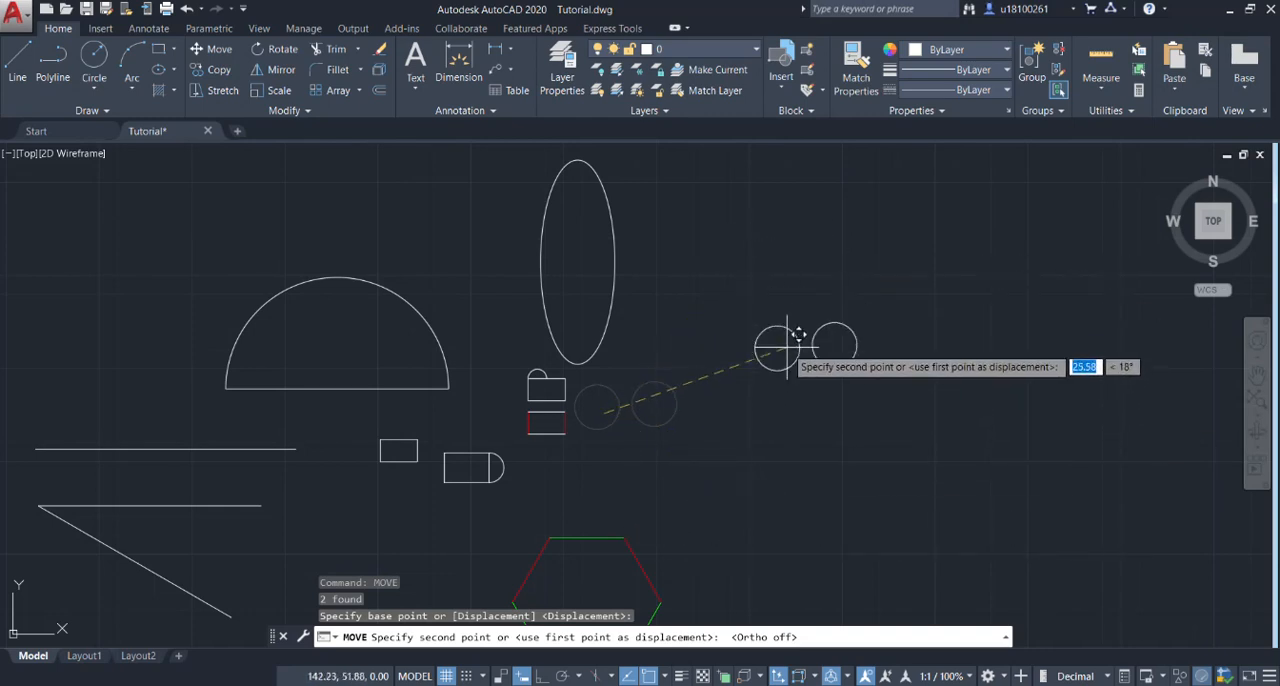
click(787, 346)
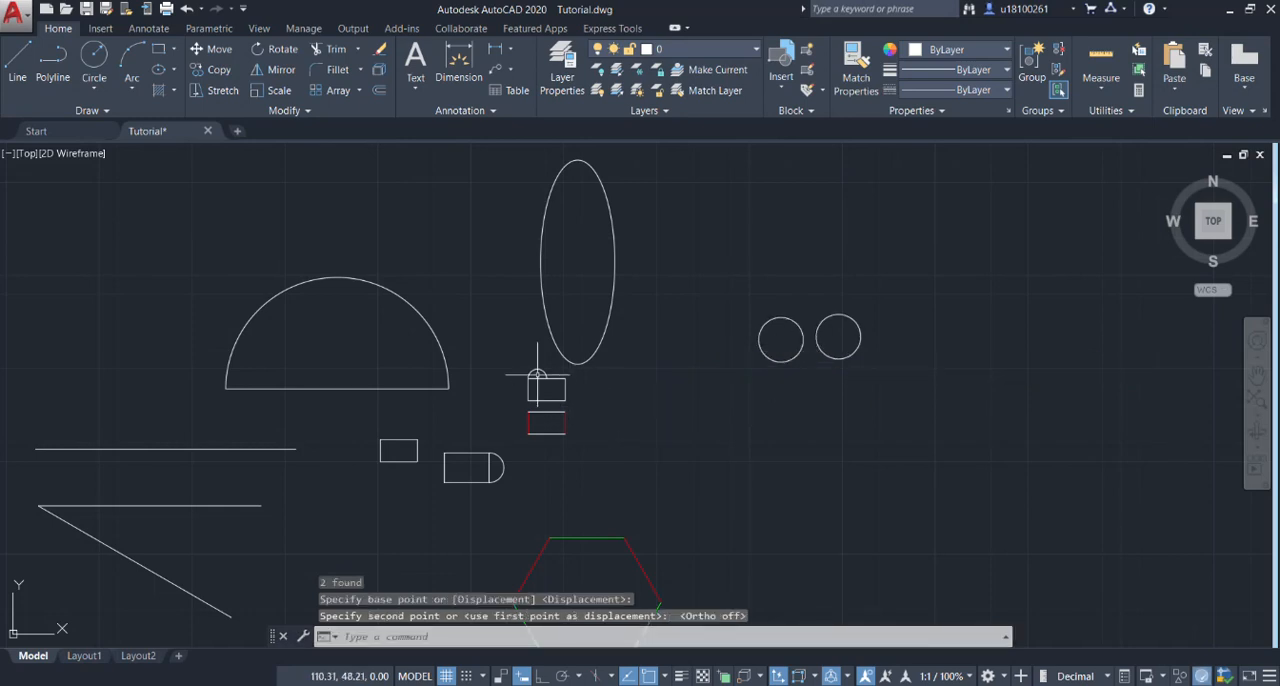
Move the small rectangle with the arc on top about 21 units right and slightly down, into the space below the circles.
scroll(537, 375, up, 2)
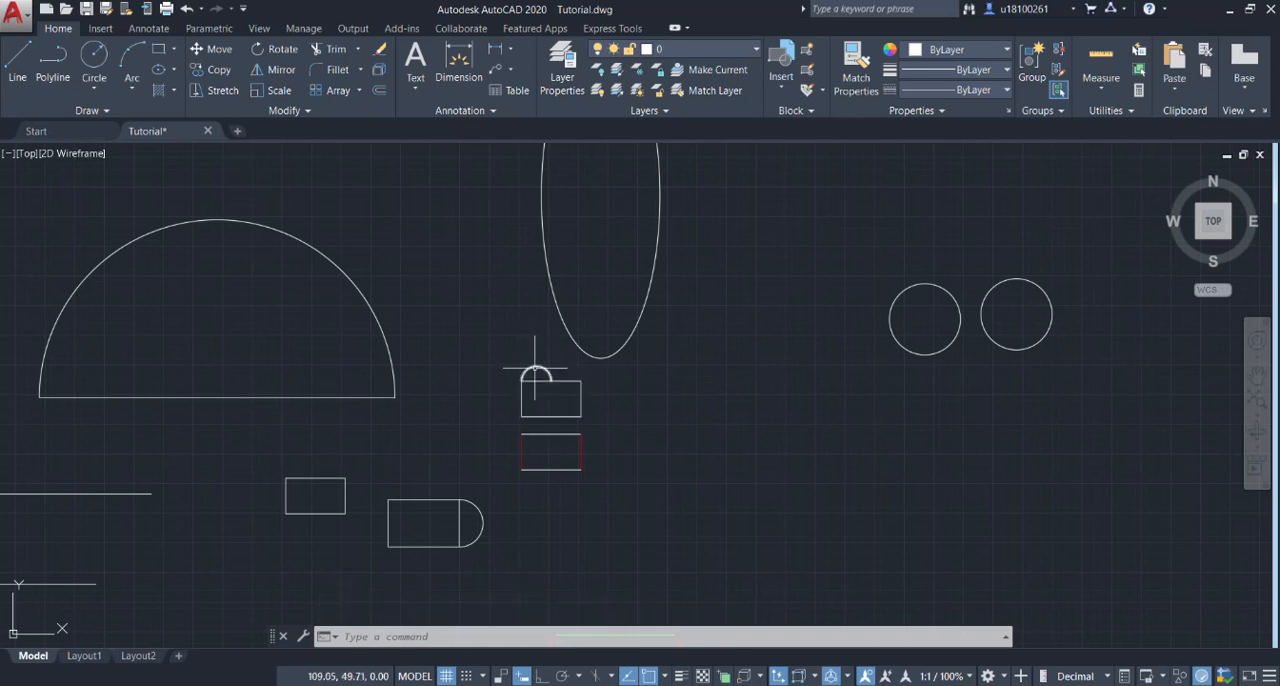
click(590, 370)
click(506, 415)
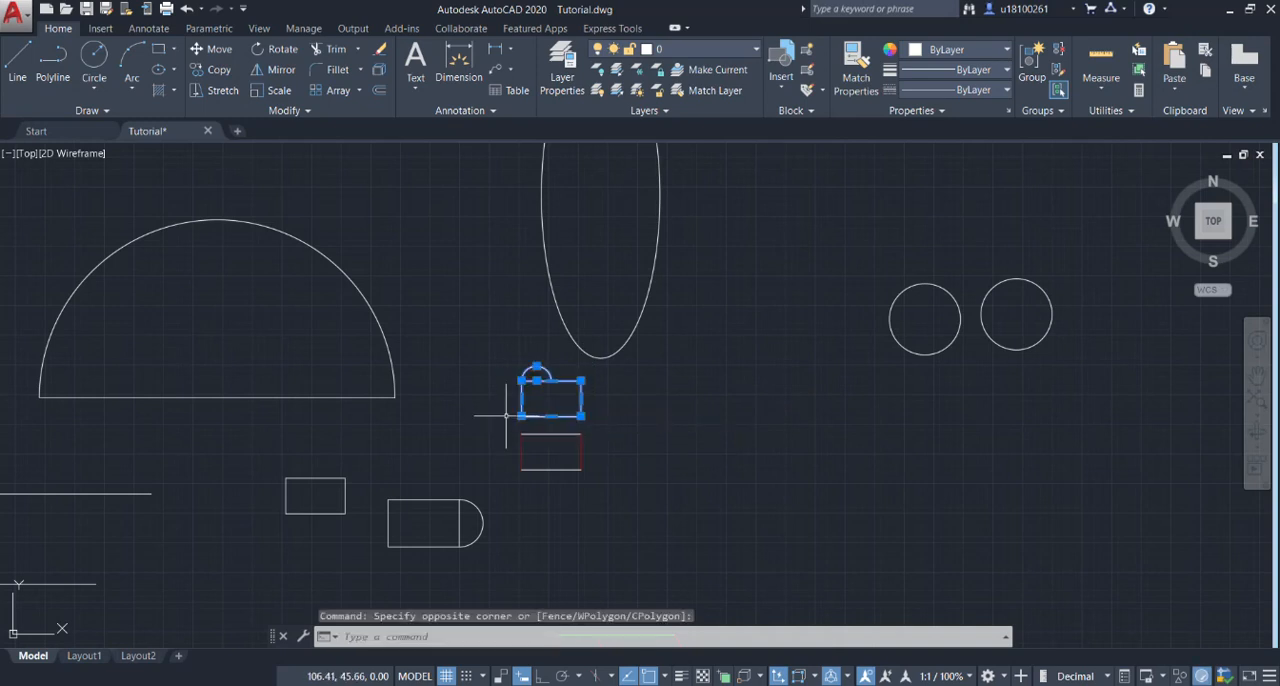
text(e)
key(Return)
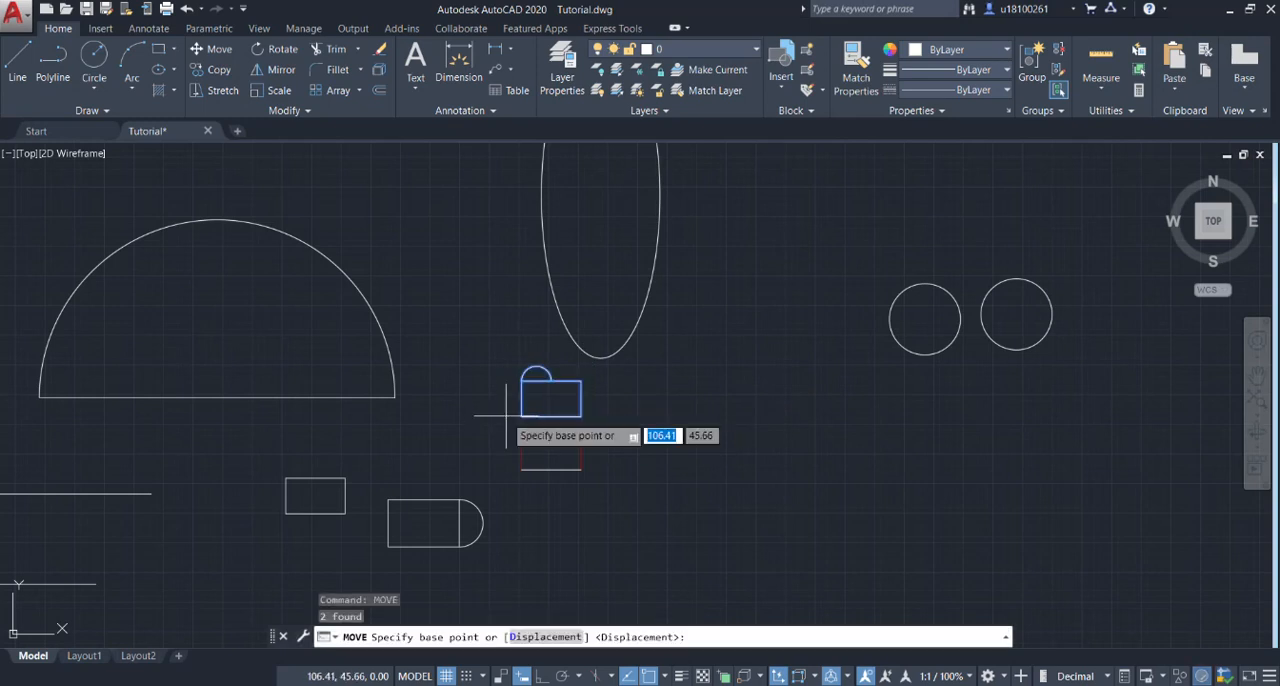
click(533, 407)
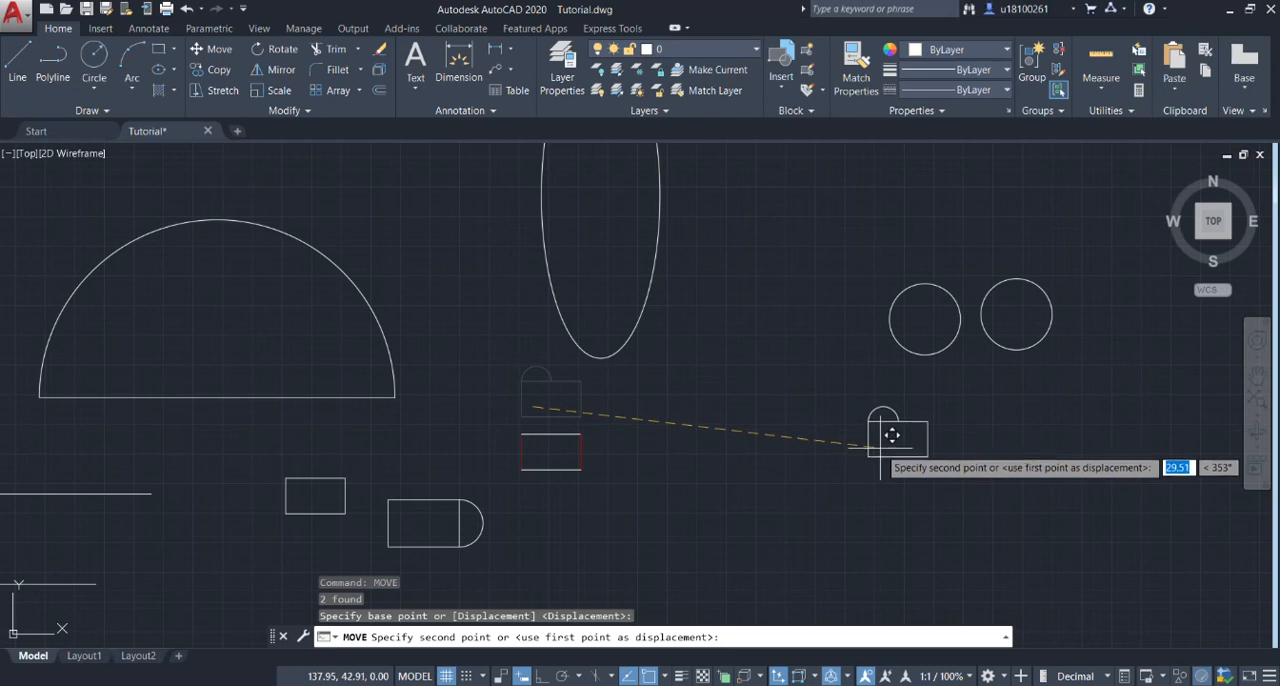
click(796, 433)
scroll(637, 401, down, 2)
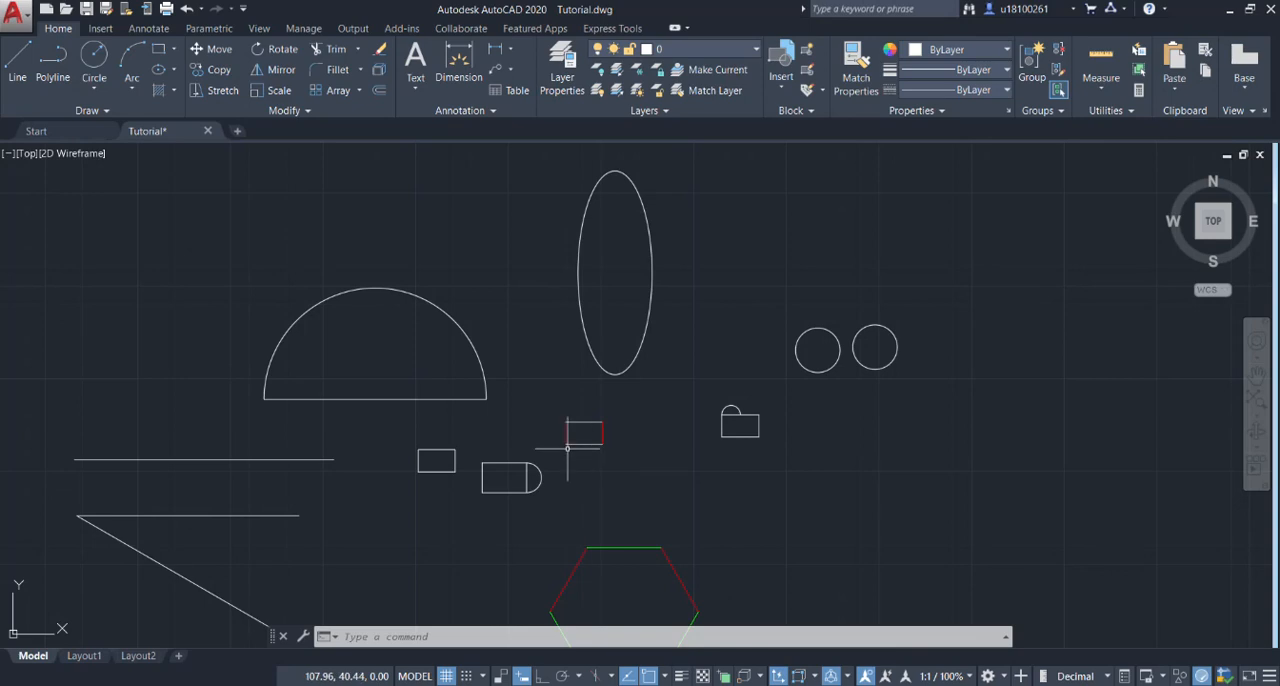
Copy the whole red-and-green hexagon about 27 units horizontally to its right, with Ortho switched on.
scroll(612, 413, up, 2)
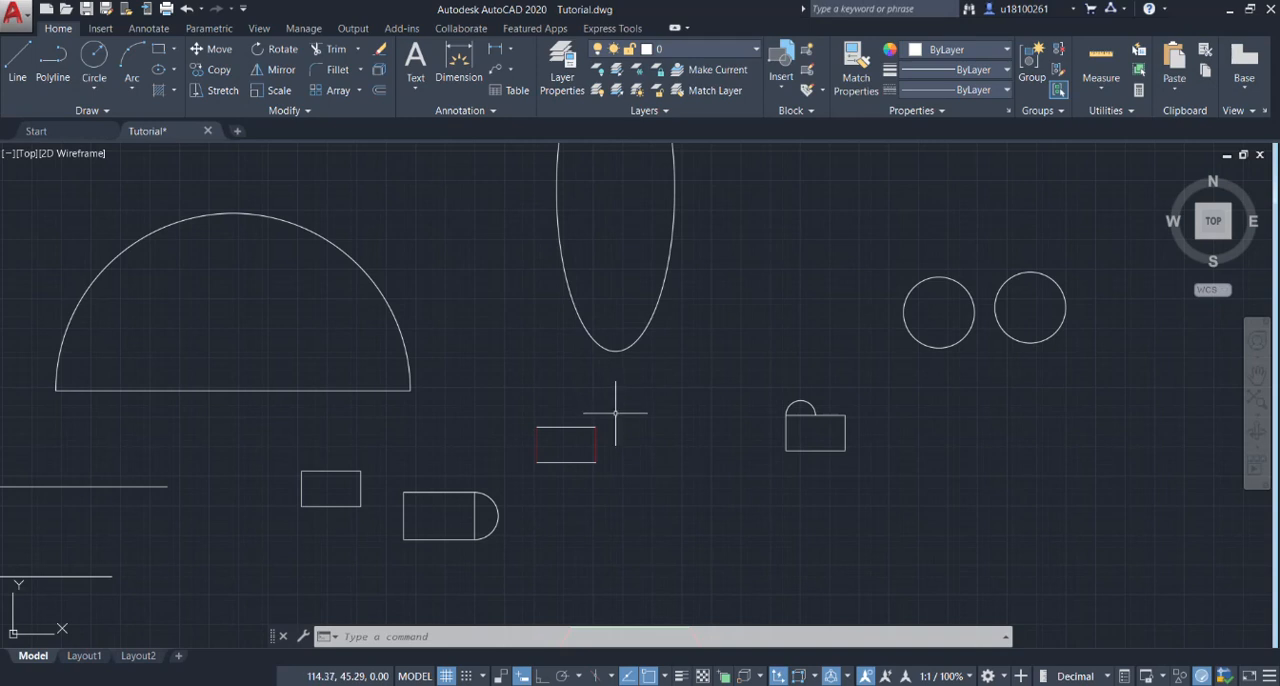
scroll(617, 410, down, 2)
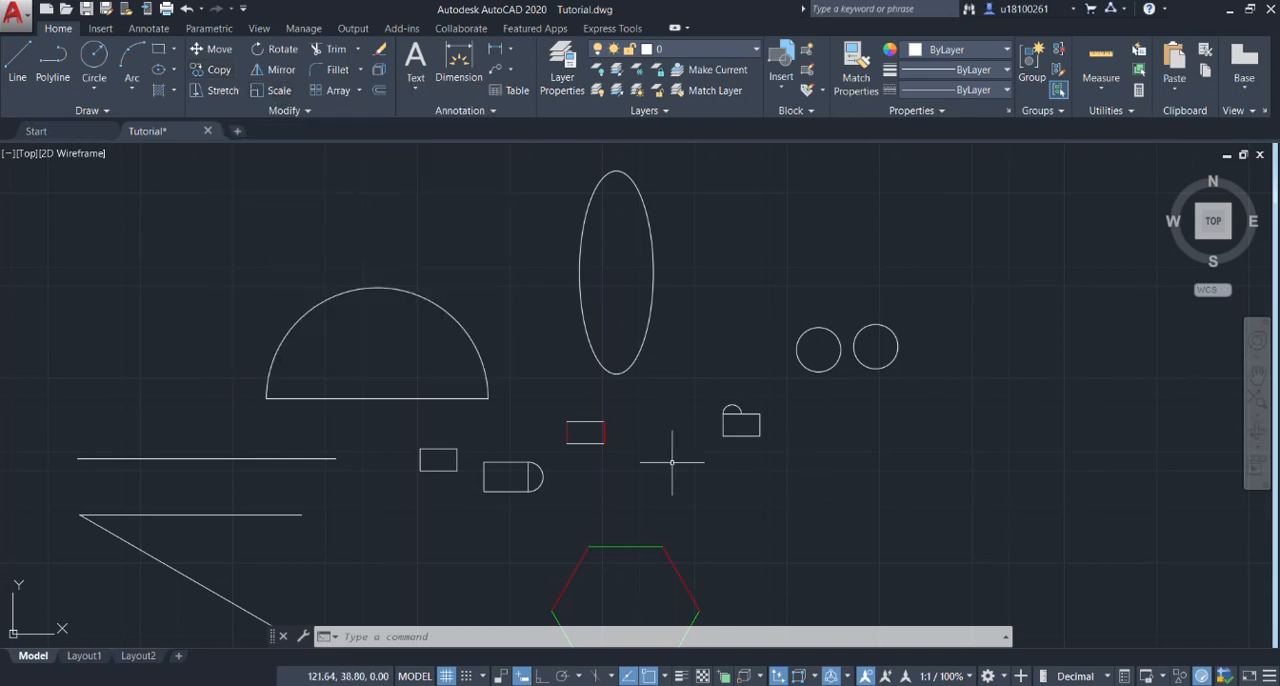
middle_drag(682, 460, 718, 384)
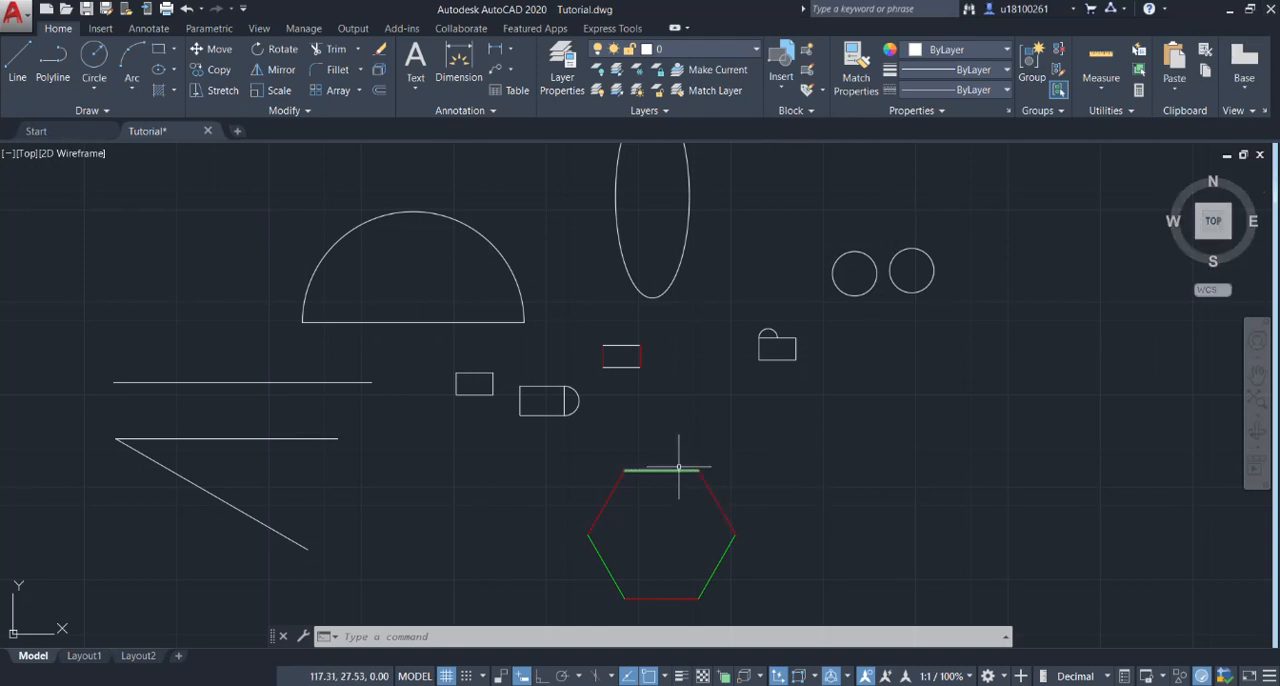
click(758, 460)
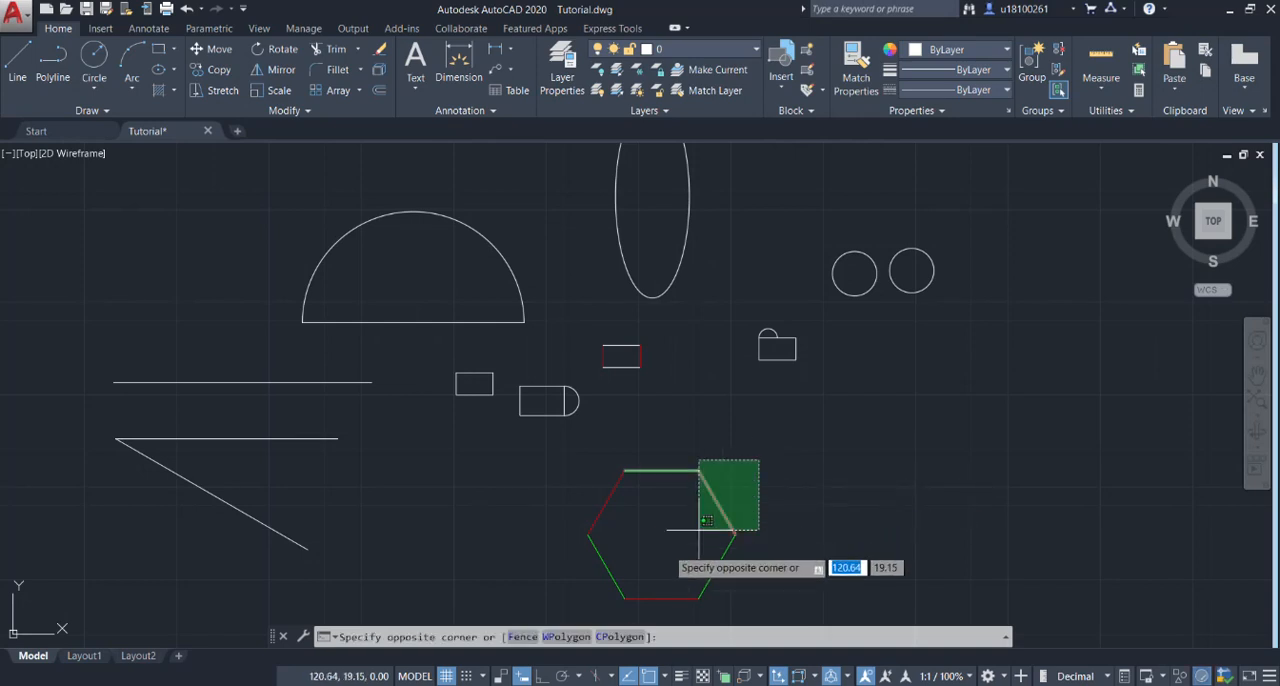
click(563, 604)
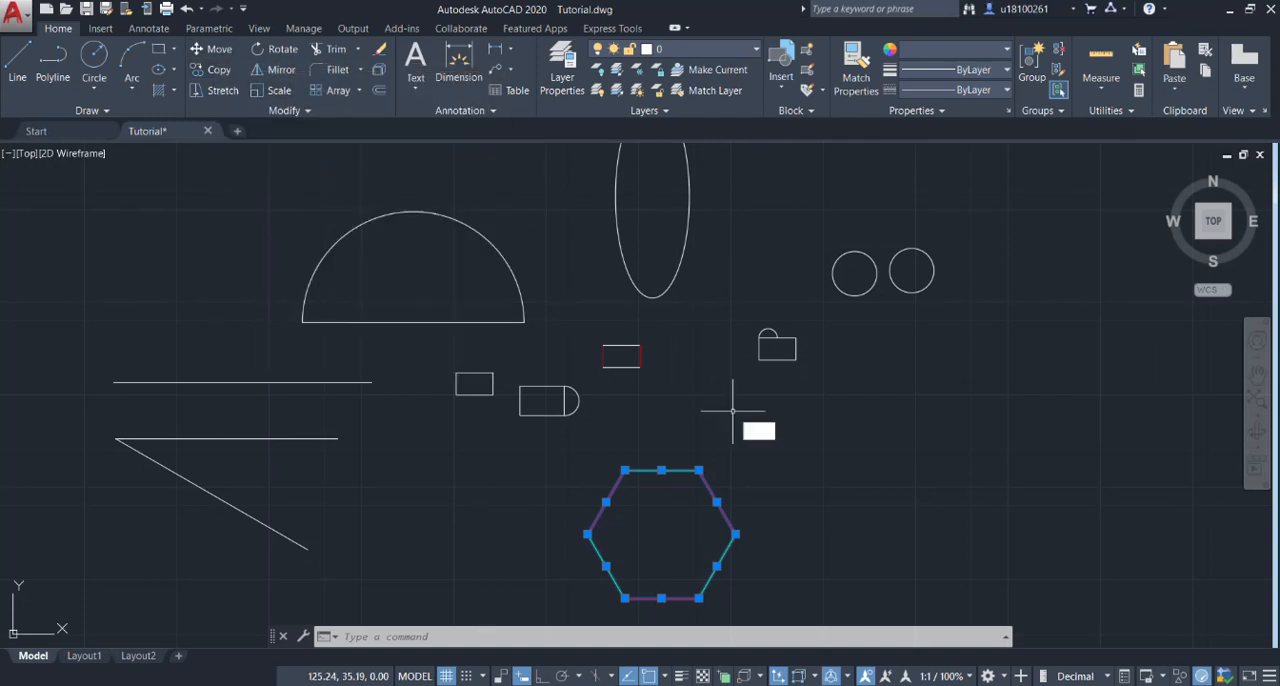
key(Return)
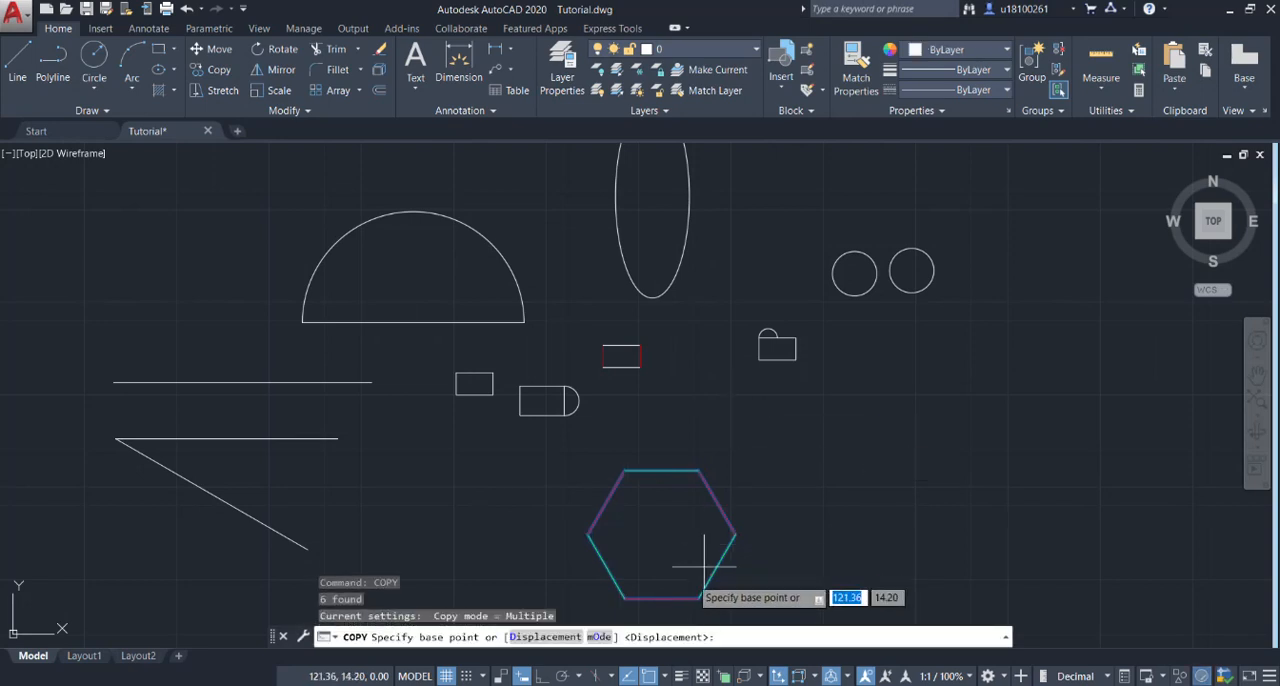
click(665, 500)
scroll(826, 491, down, 4)
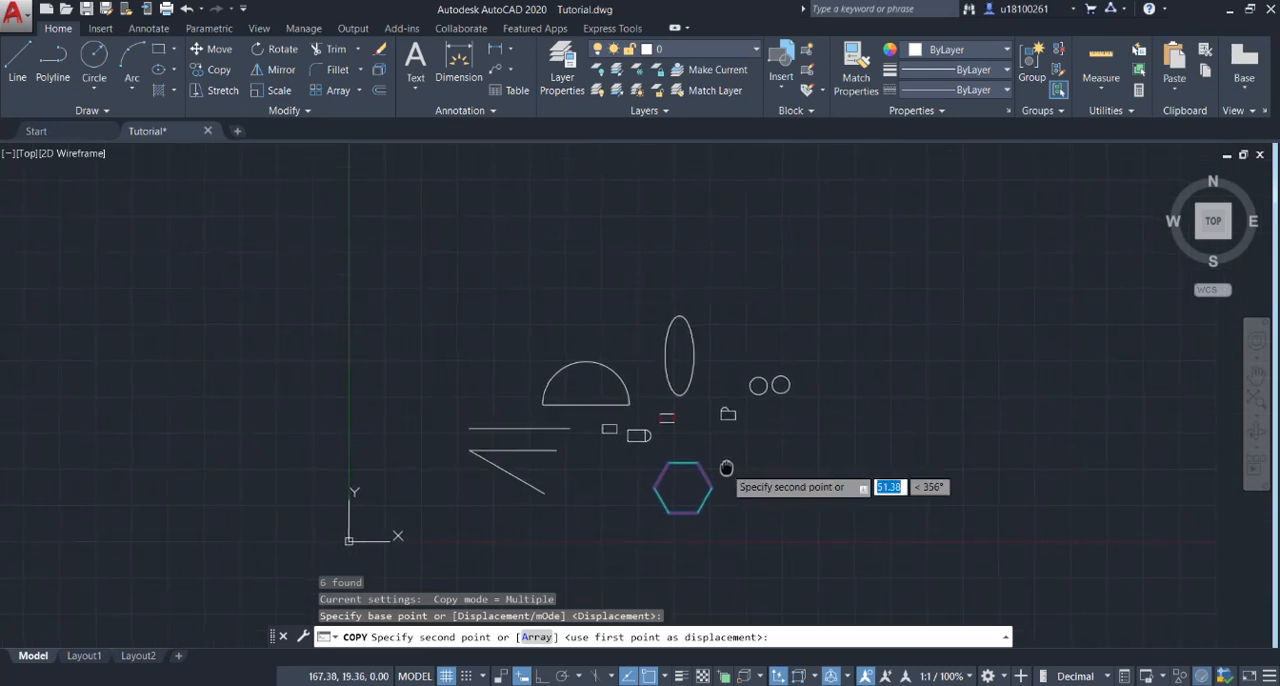
scroll(760, 468, up, 2)
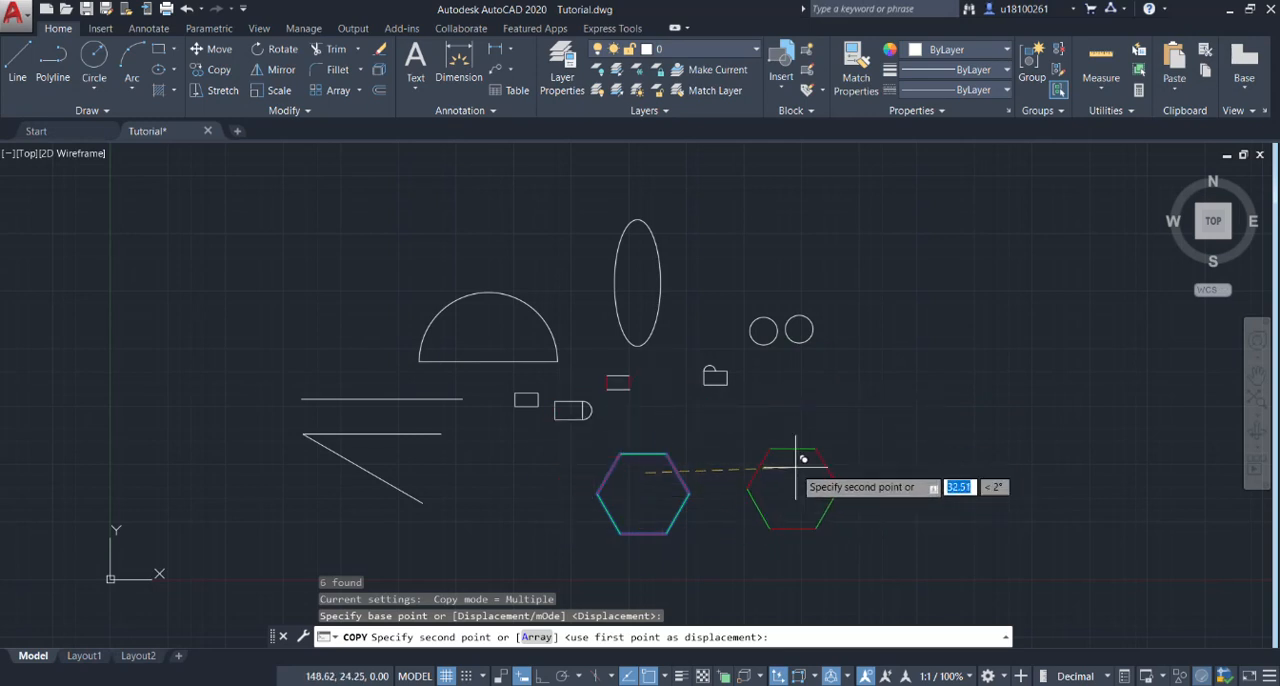
key(F8)
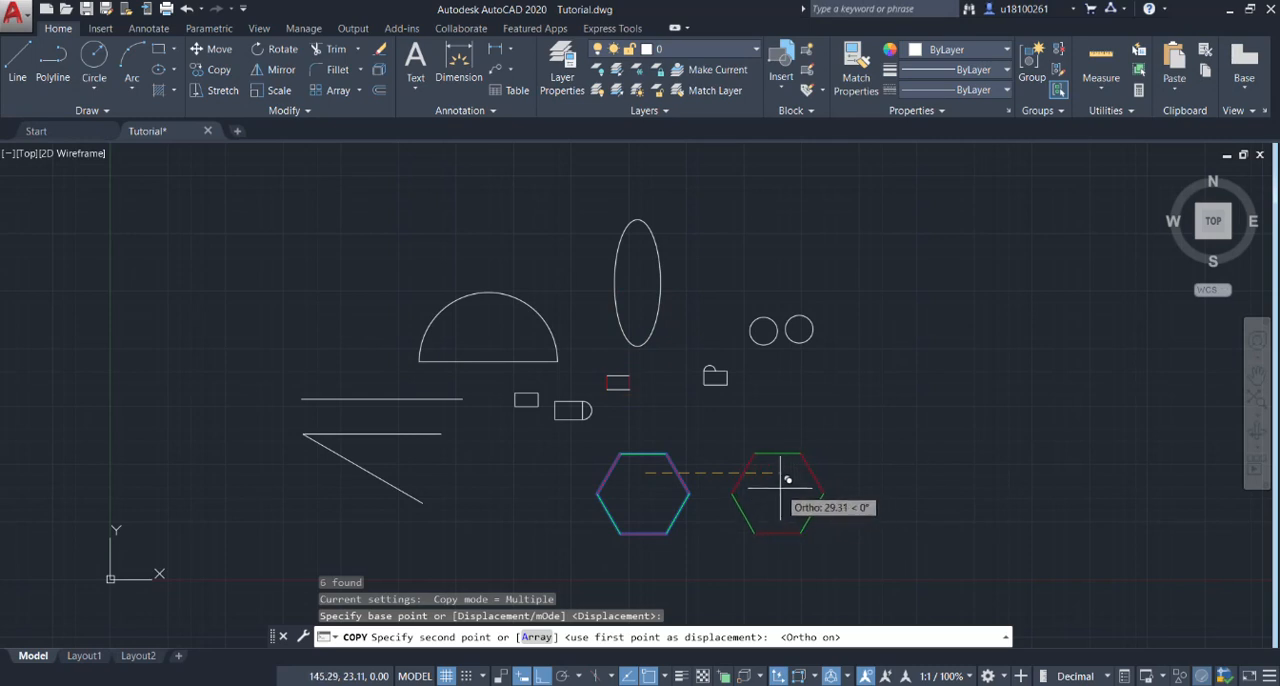
click(771, 480)
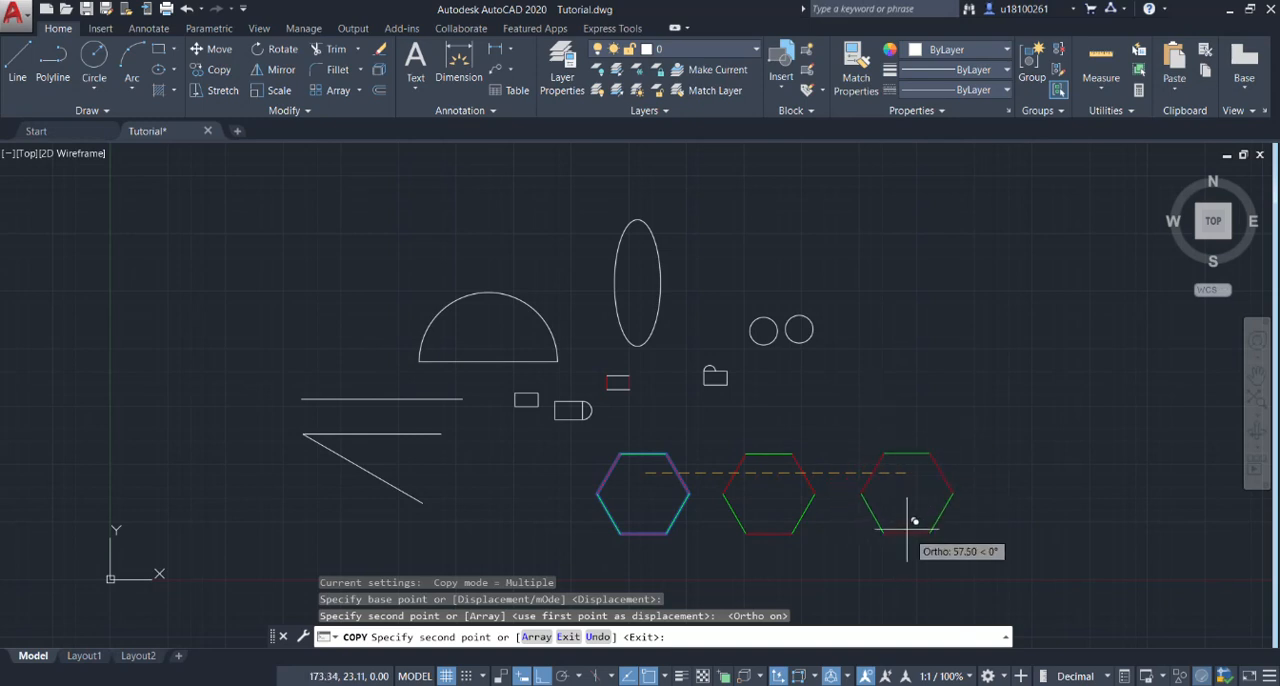
Place two more hexagon copies further right and one left of the original, spaced about 27 units apart, and end the copying.
click(900, 505)
click(1021, 503)
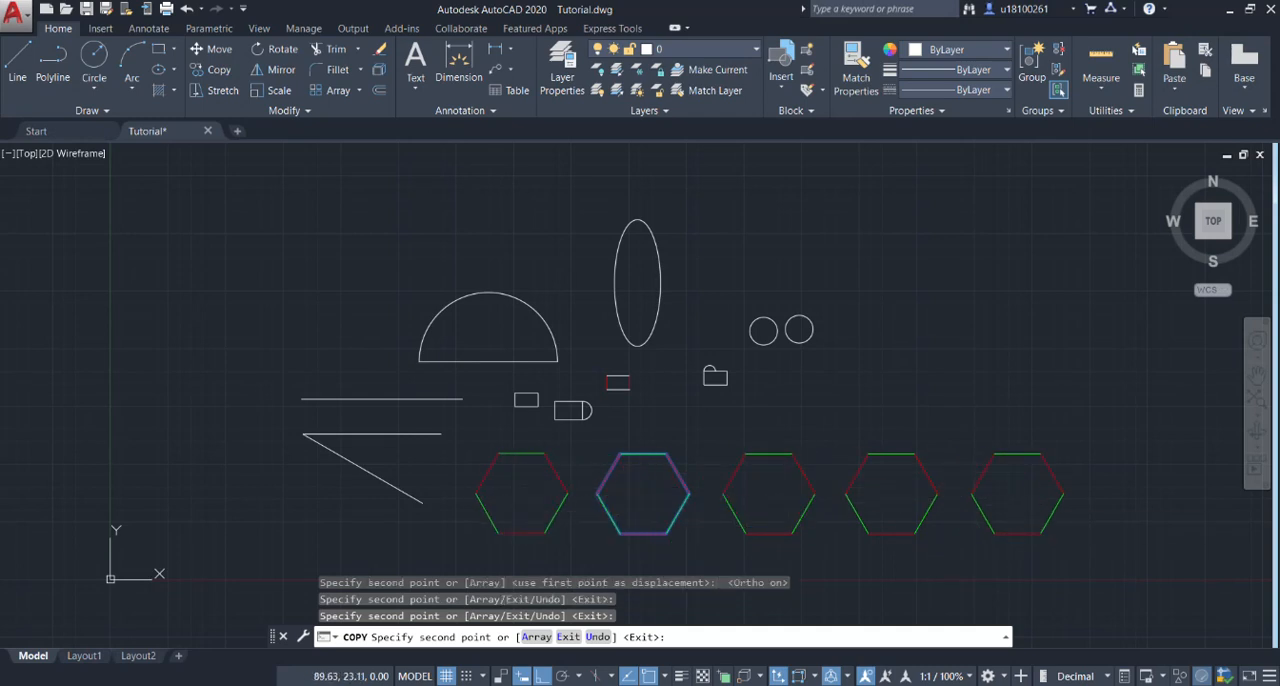
click(524, 495)
key(Escape)
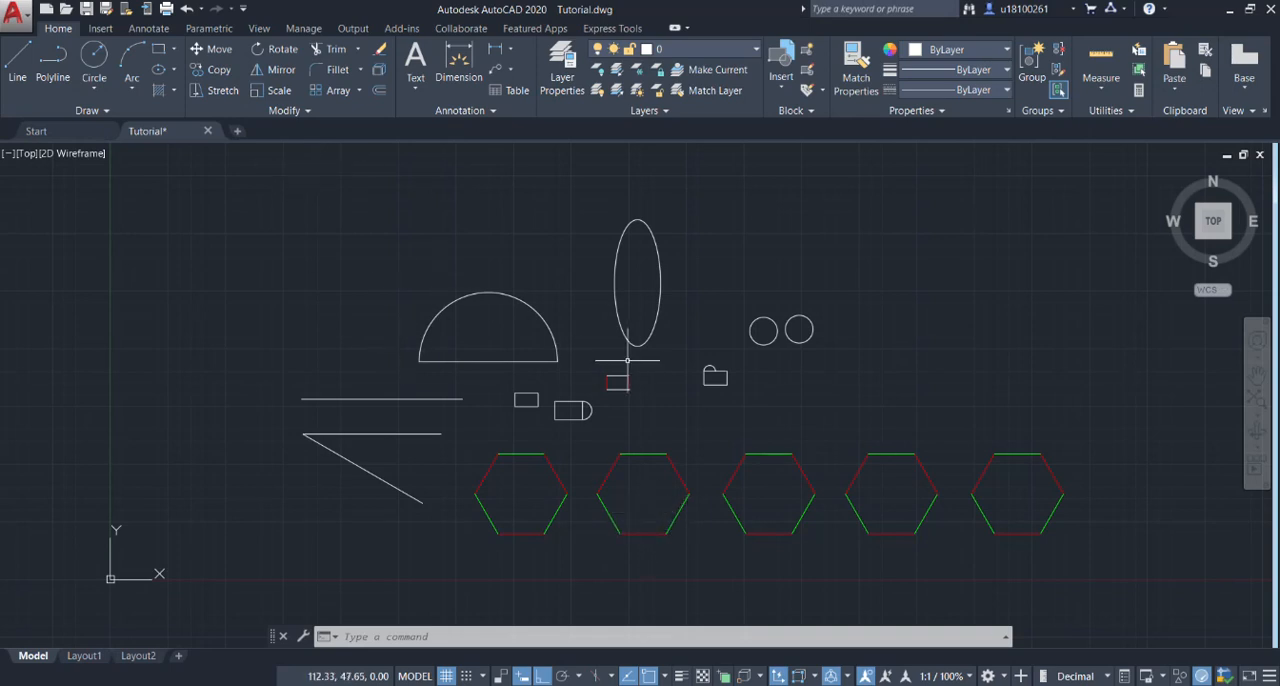
Join the large semicircle's base line and arc into a single polyline.
middle_drag(491, 333, 619, 415)
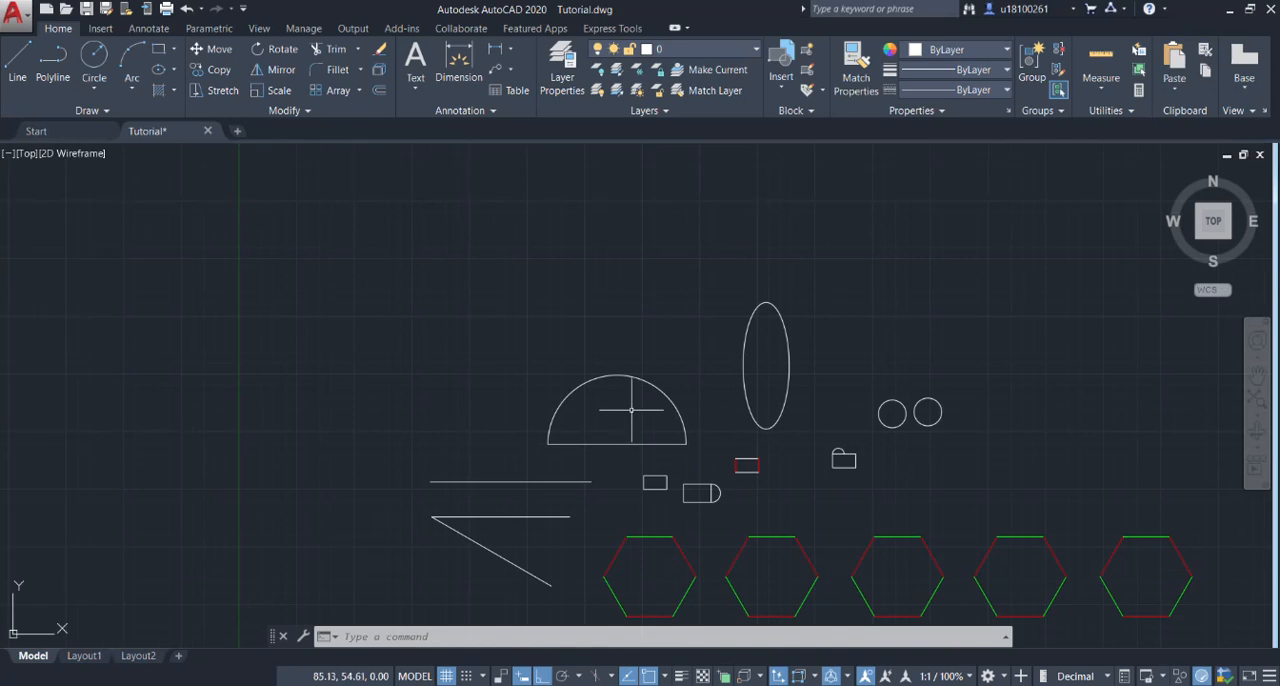
scroll(646, 426, up, 2)
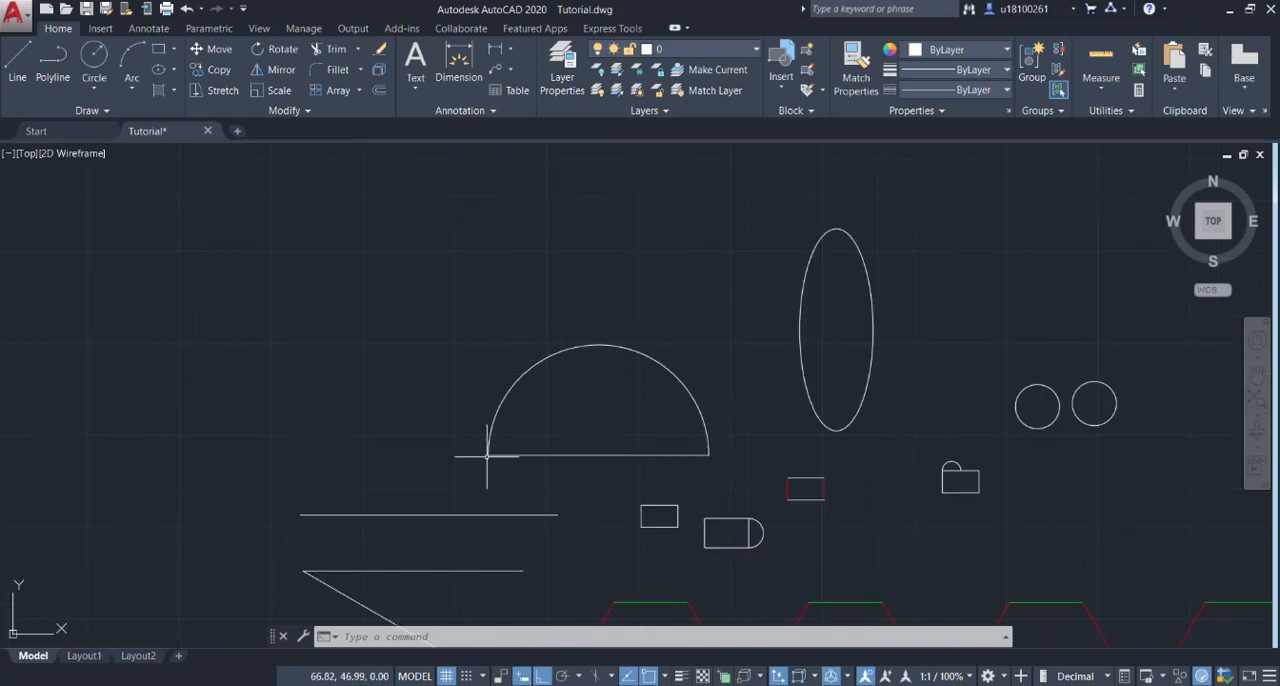
click(554, 455)
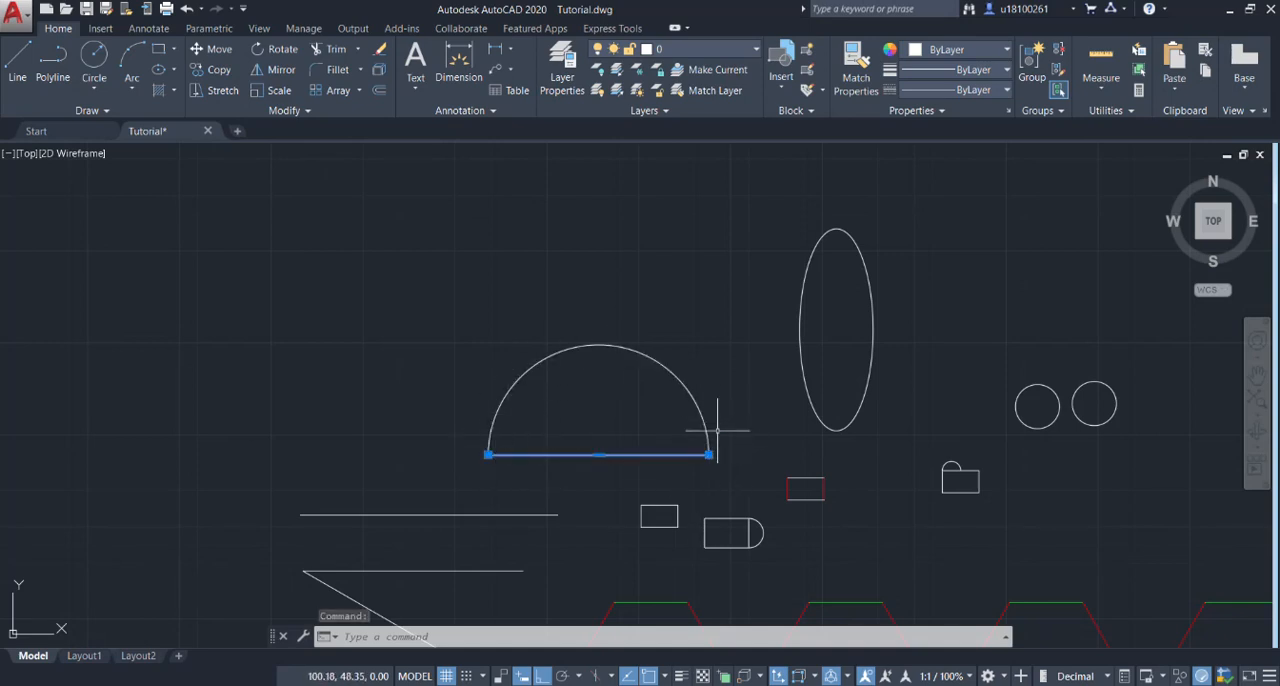
click(691, 386)
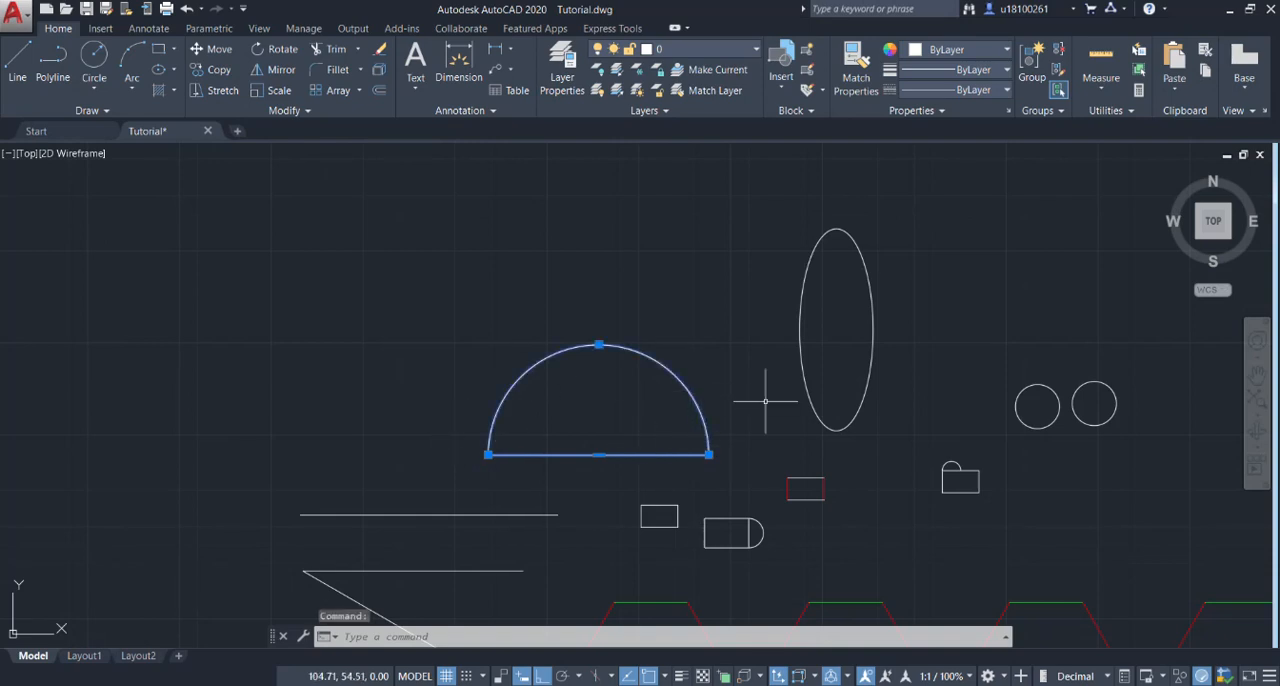
text(join)
key(Return)
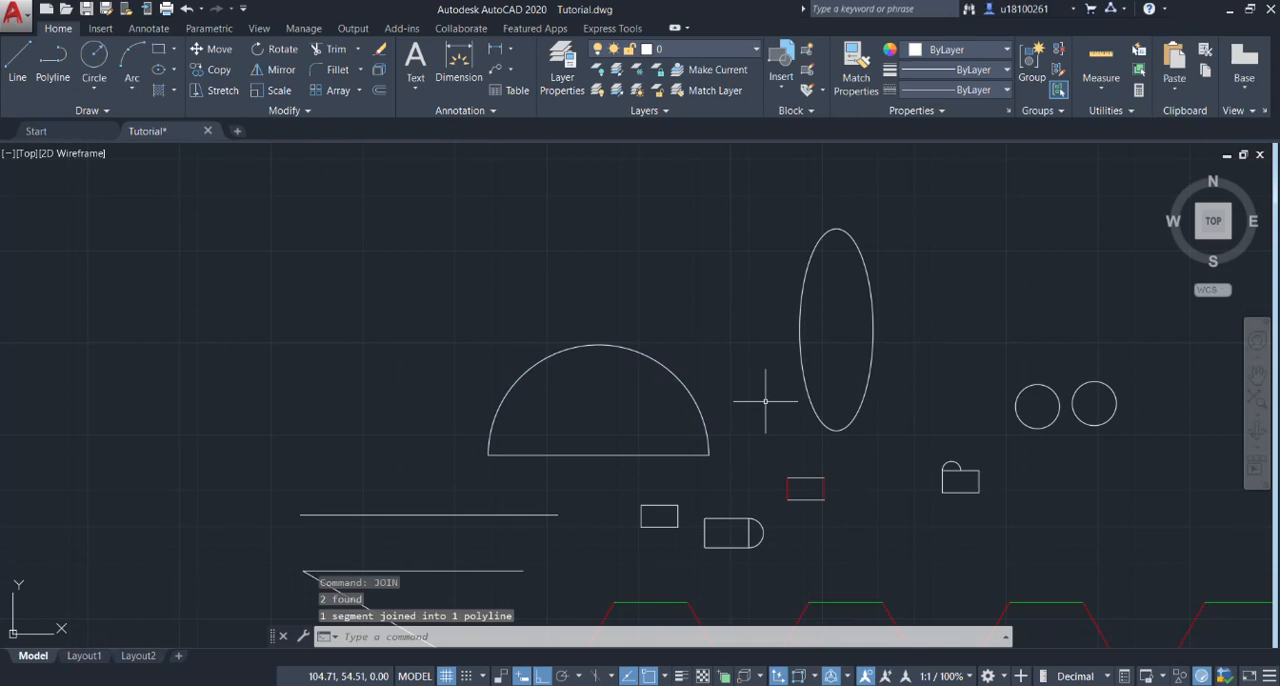
Copy the joined semicircle vertically just above itself and again about 42 units above, plus once horizontally to the far side of the two circles.
click(581, 455)
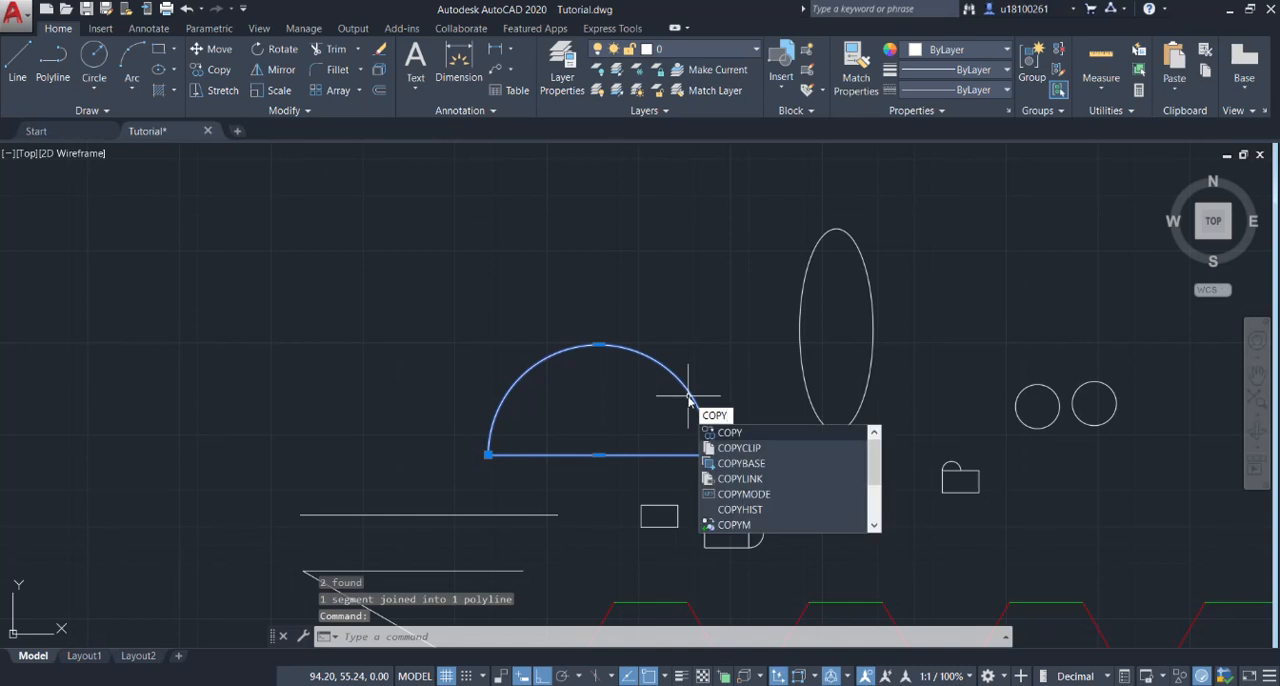
key(Return)
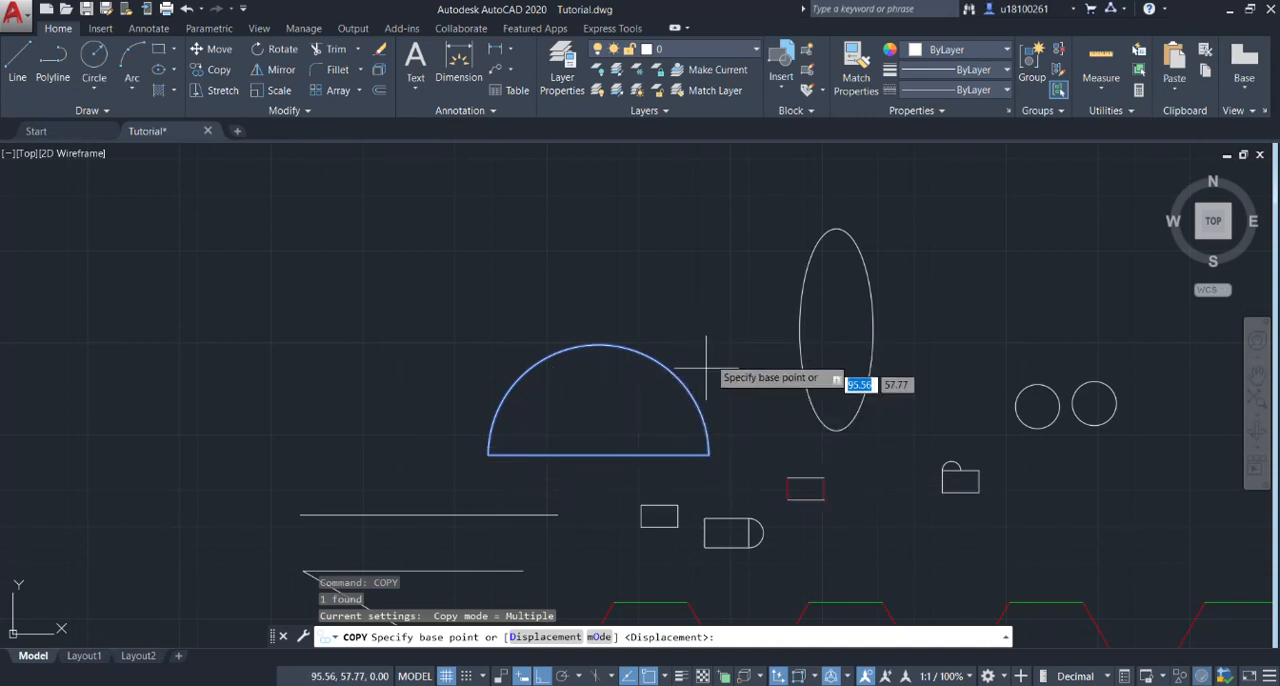
click(603, 397)
scroll(600, 292, down, 3)
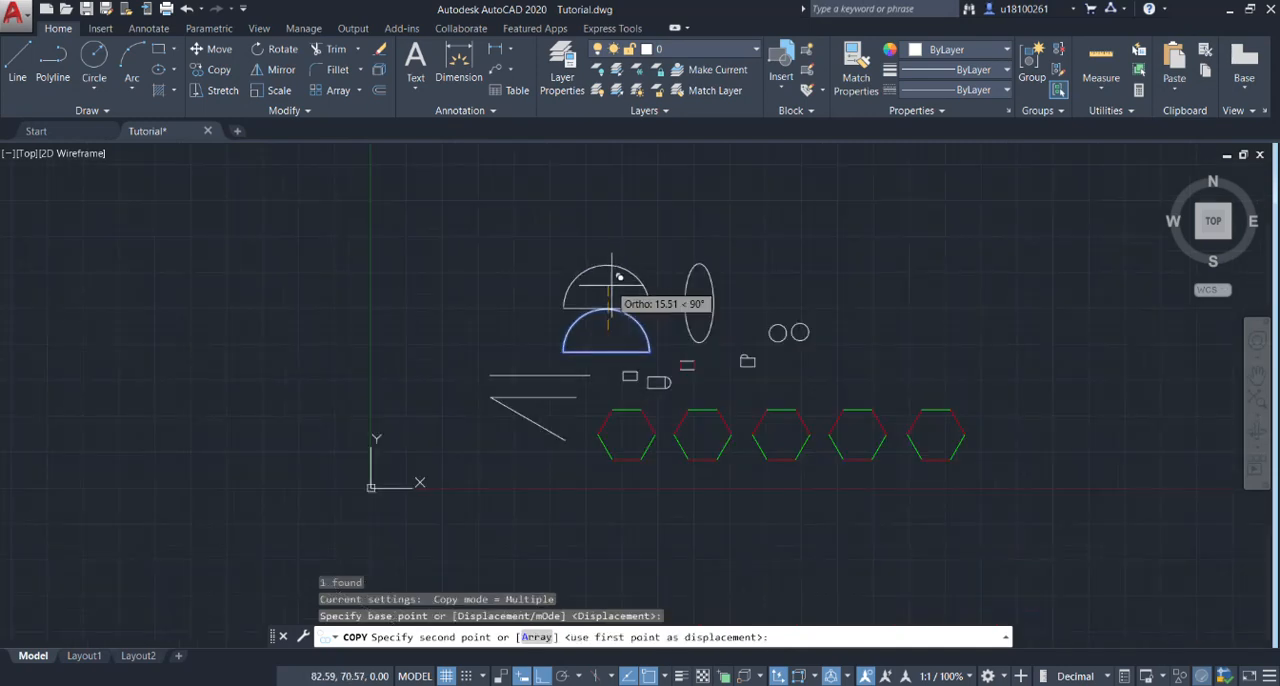
scroll(612, 360, up, 2)
click(627, 357)
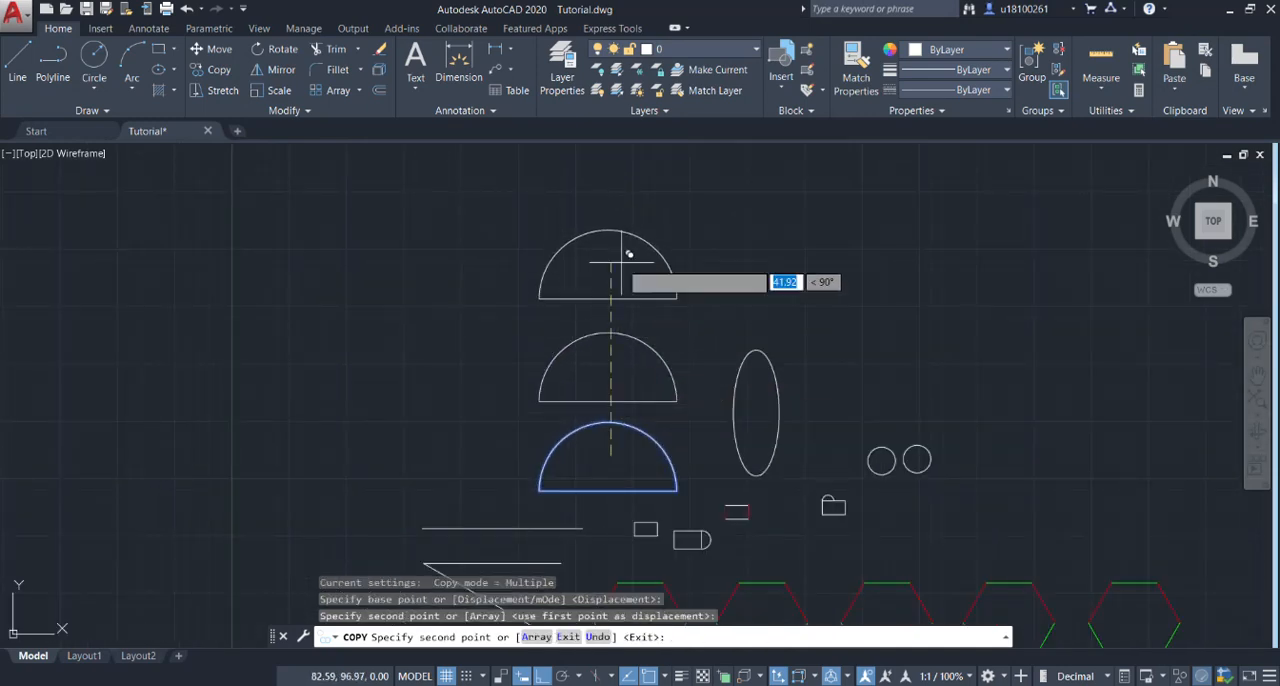
click(626, 254)
click(1050, 452)
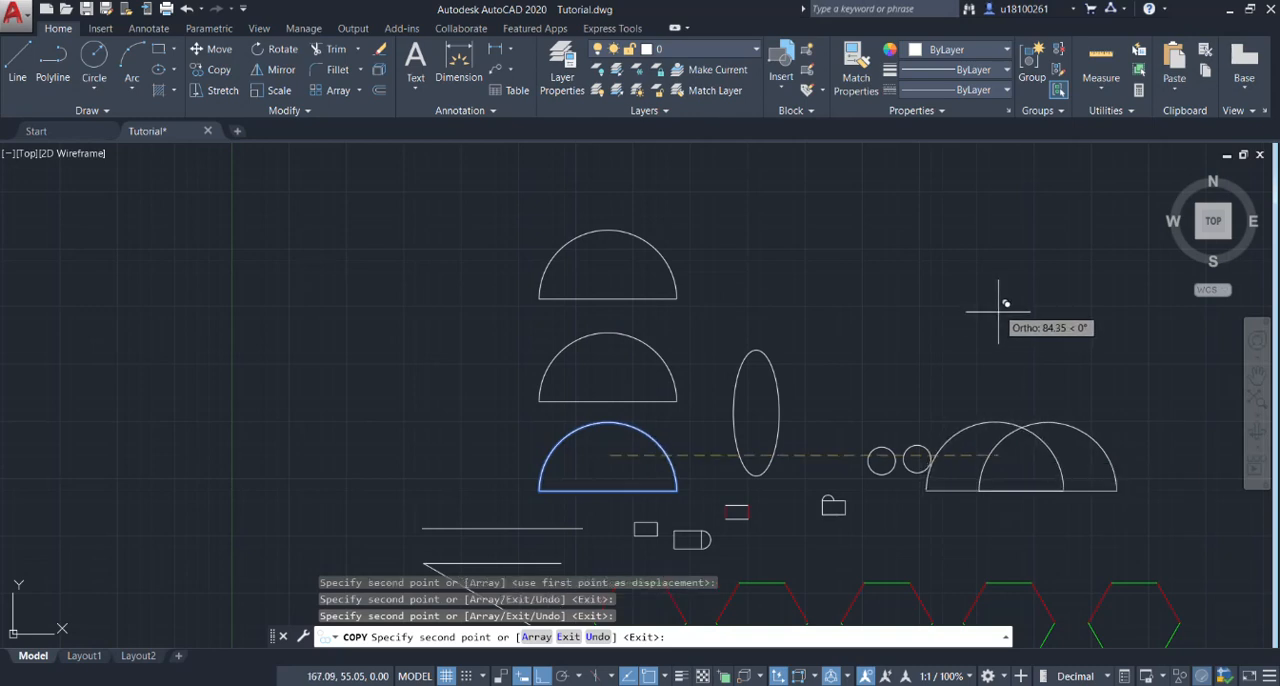
key(Escape)
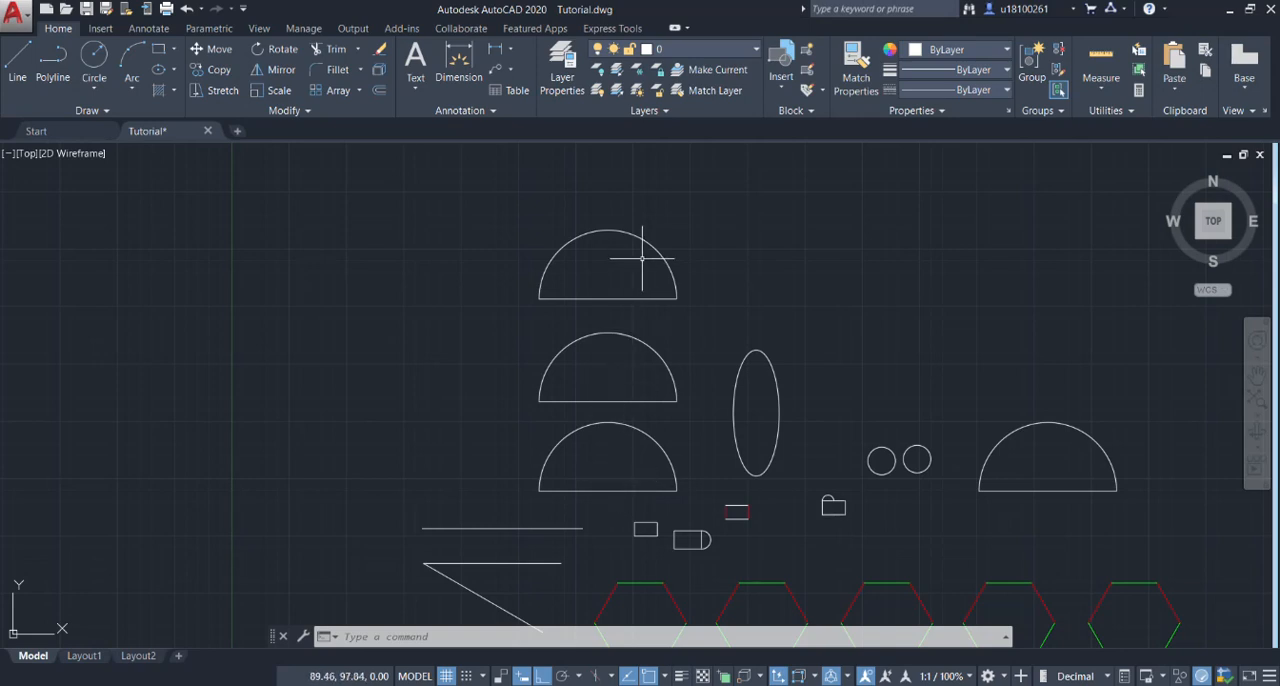
Inspect the geometry properties of the original, lowest semicircle polyline, including its area and length, and deselect it.
click(646, 490)
scroll(648, 492, up, 4)
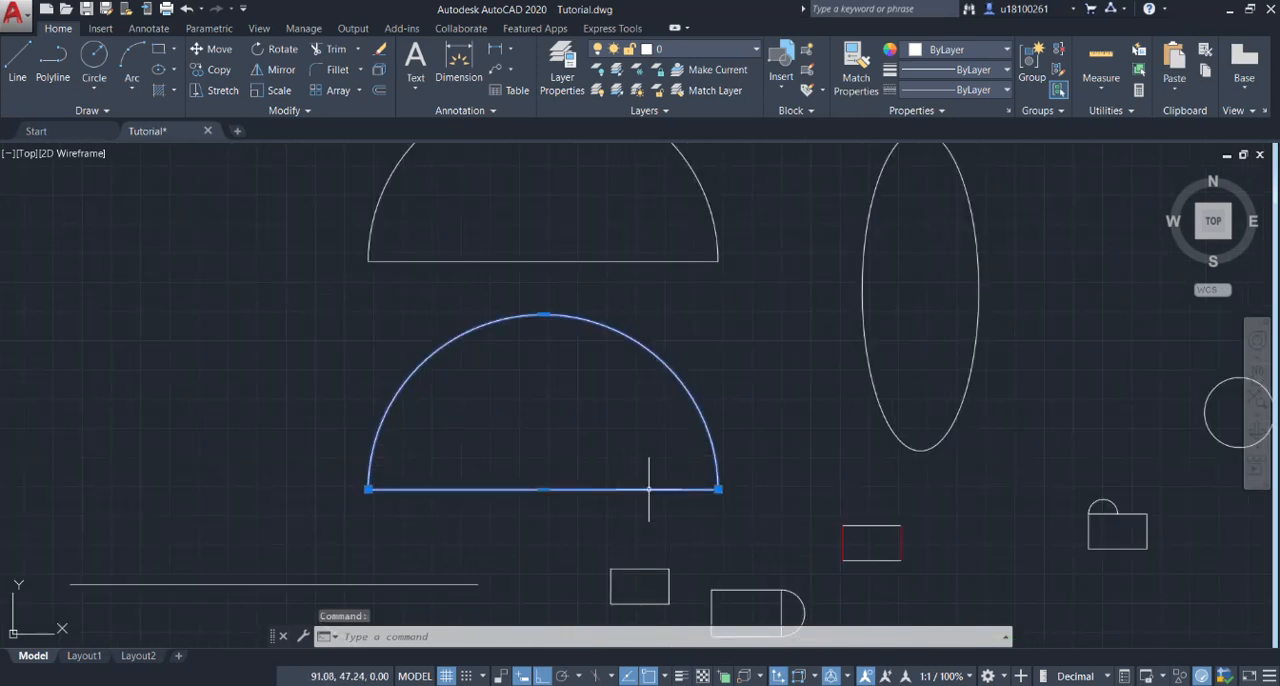
right_click(650, 488)
click(688, 462)
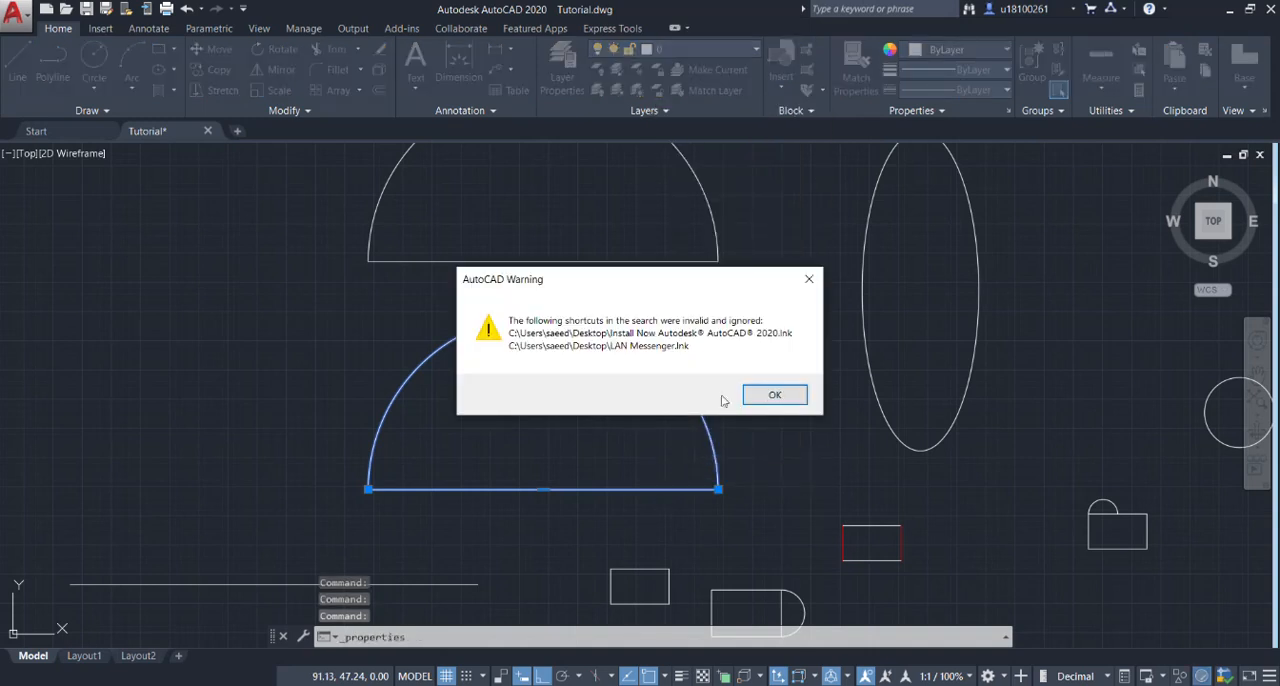
click(765, 395)
scroll(129, 321, down, 4)
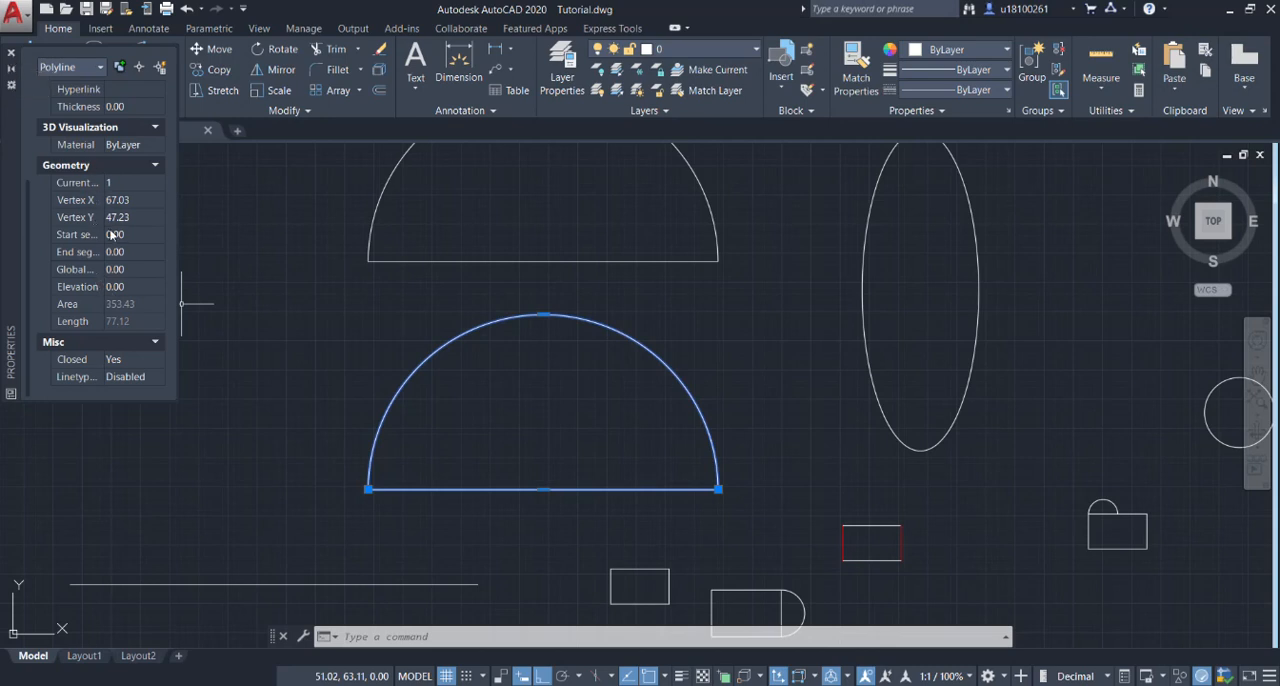
click(11, 53)
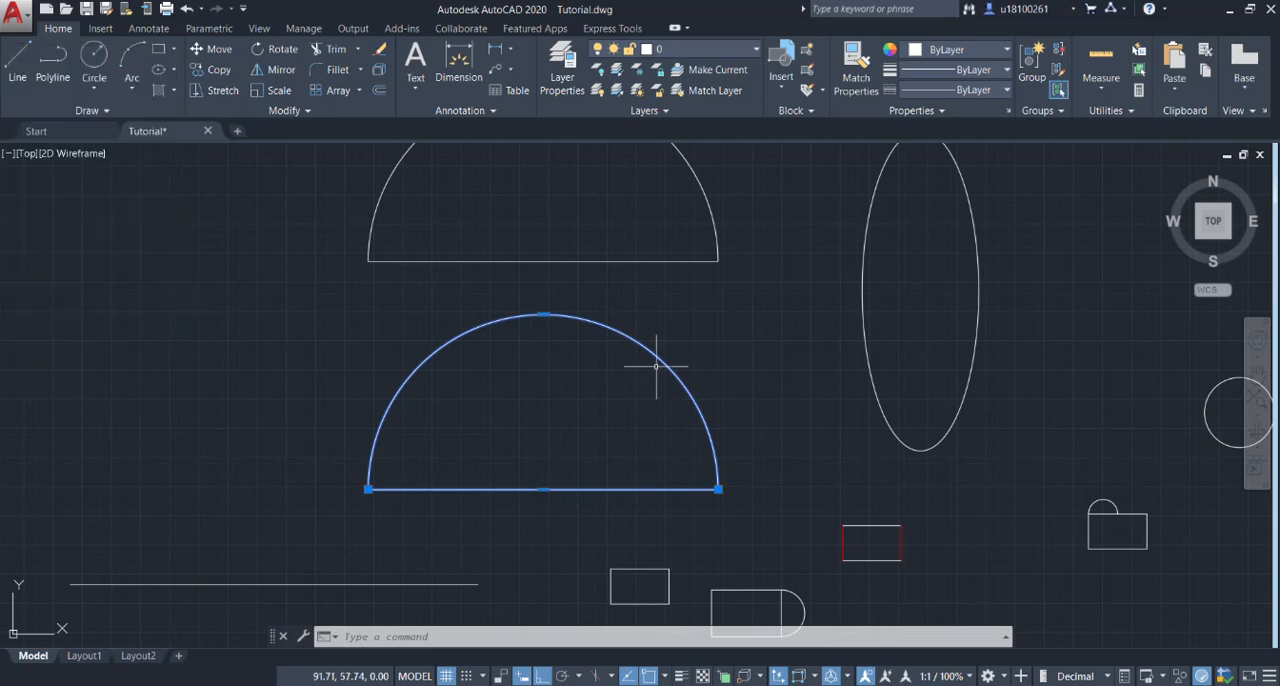
scroll(660, 370, down, 5)
middle_drag(776, 405, 750, 460)
key(Escape)
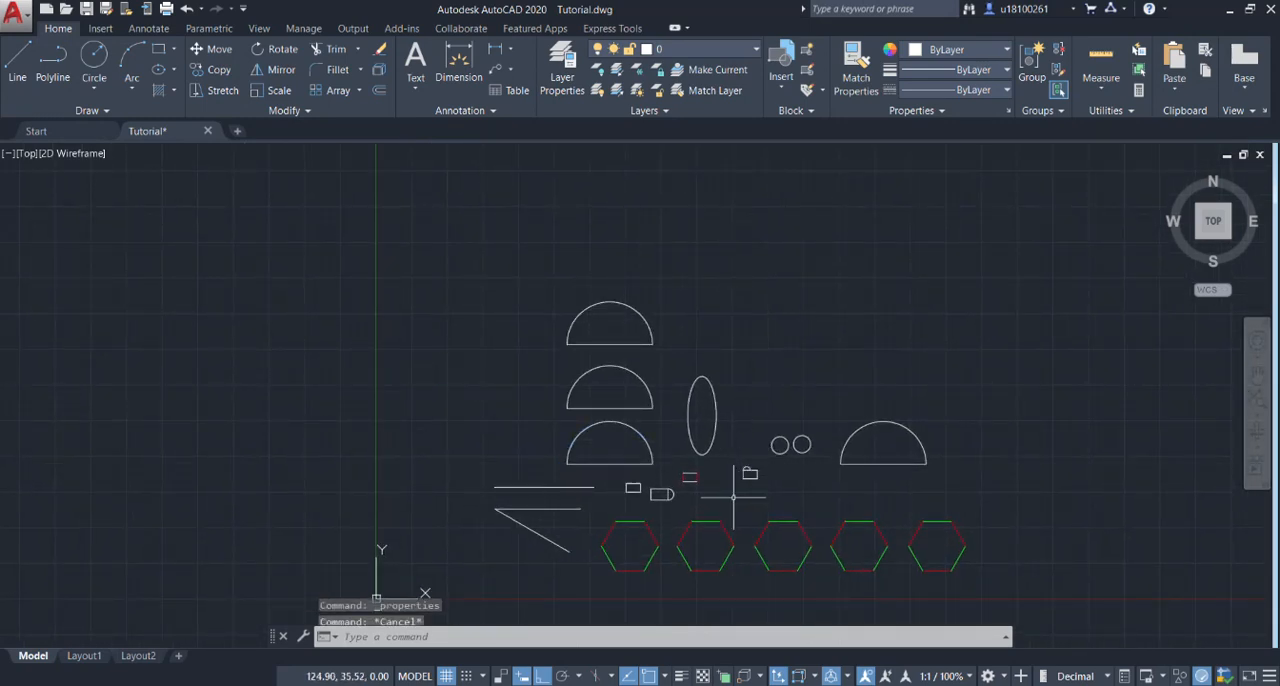
Stretch the right end of the bottom line of the small red-sided rectangle 2 units to the right.
scroll(740, 480, up, 2)
scroll(686, 486, up, 4)
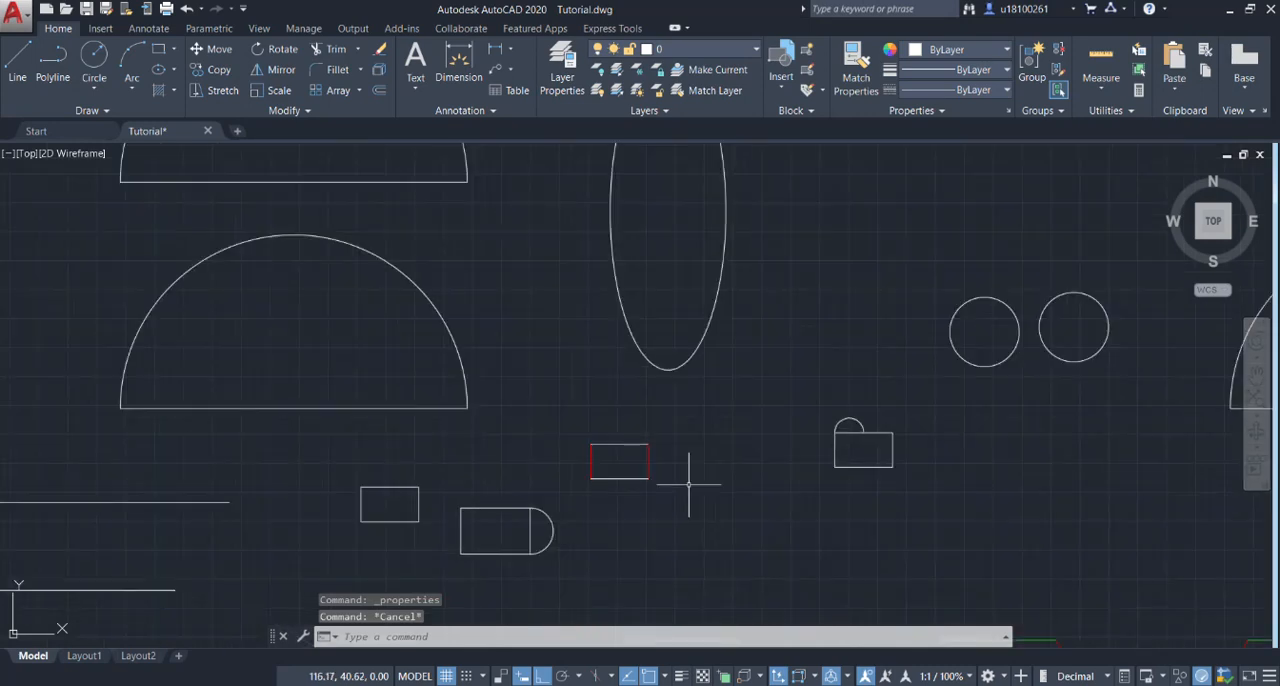
click(229, 92)
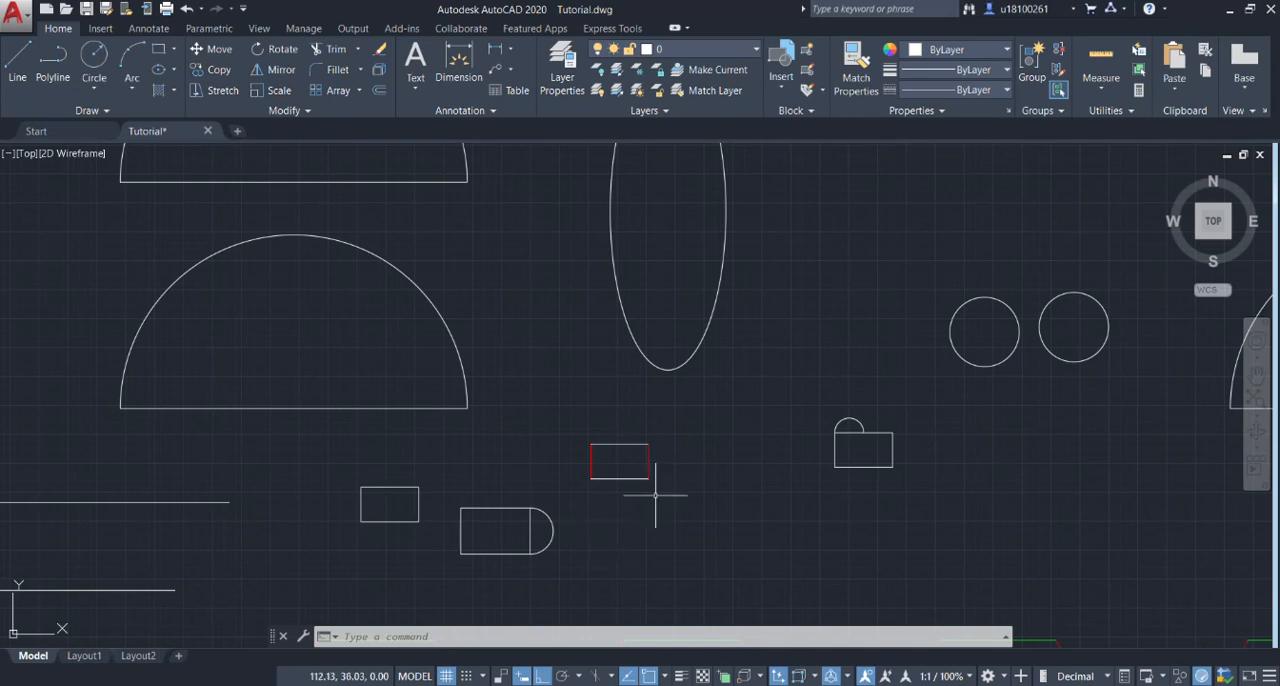
scroll(680, 449, up, 4)
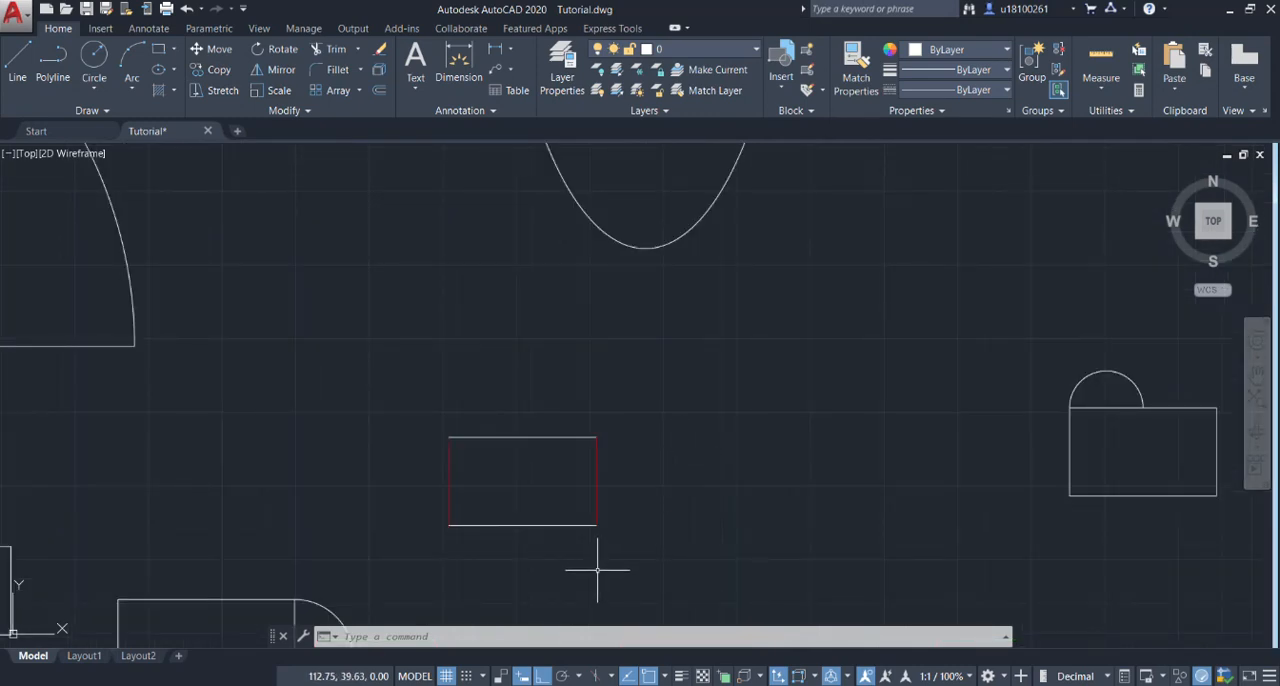
scroll(603, 550, up, 2)
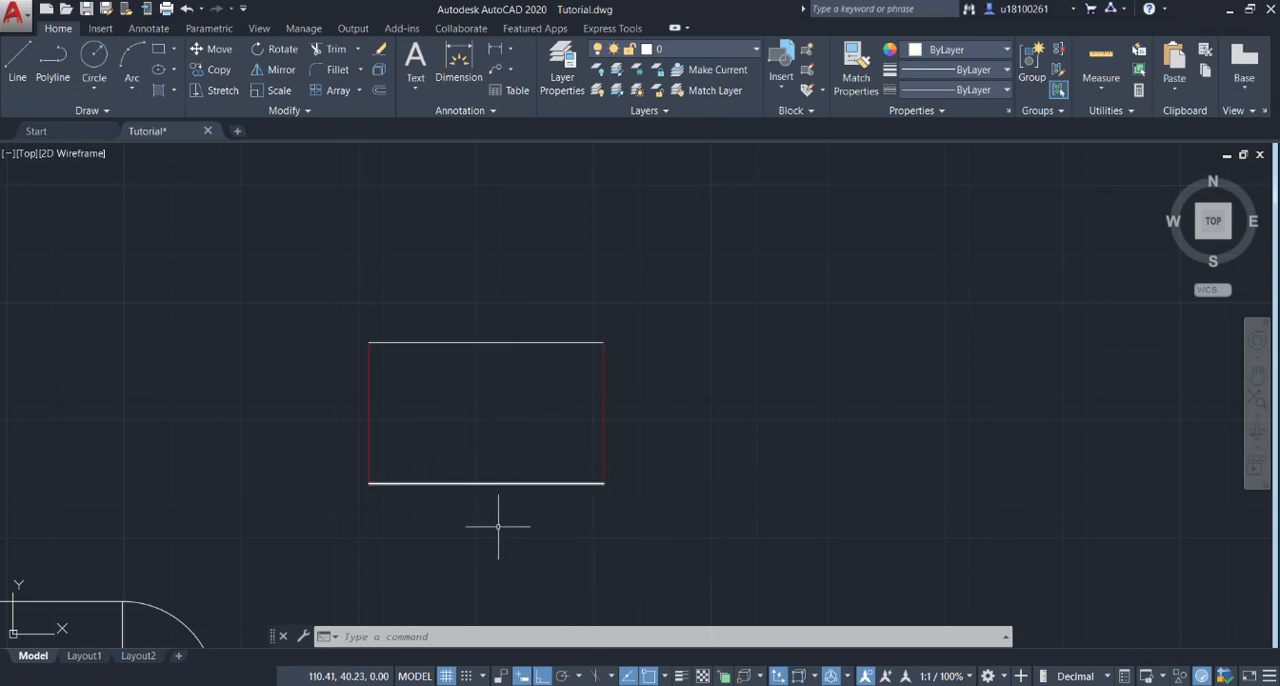
click(533, 470)
click(532, 483)
scroll(625, 490, up, 4)
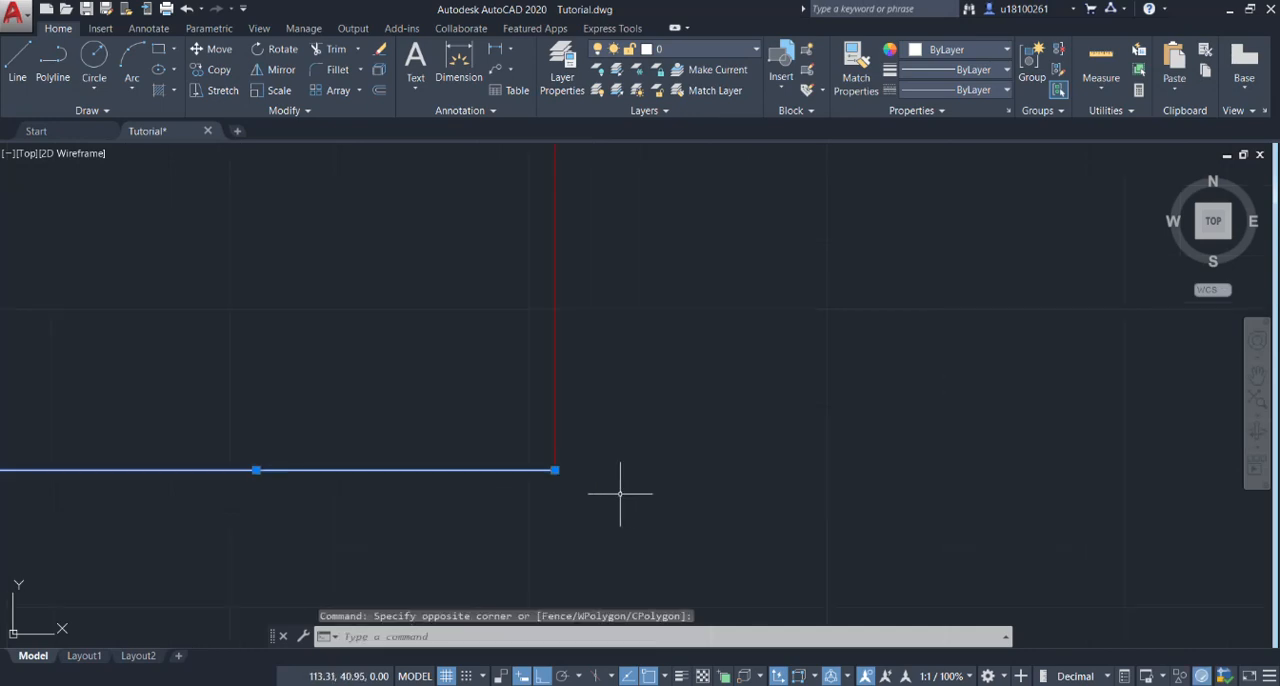
scroll(552, 486, down, 2)
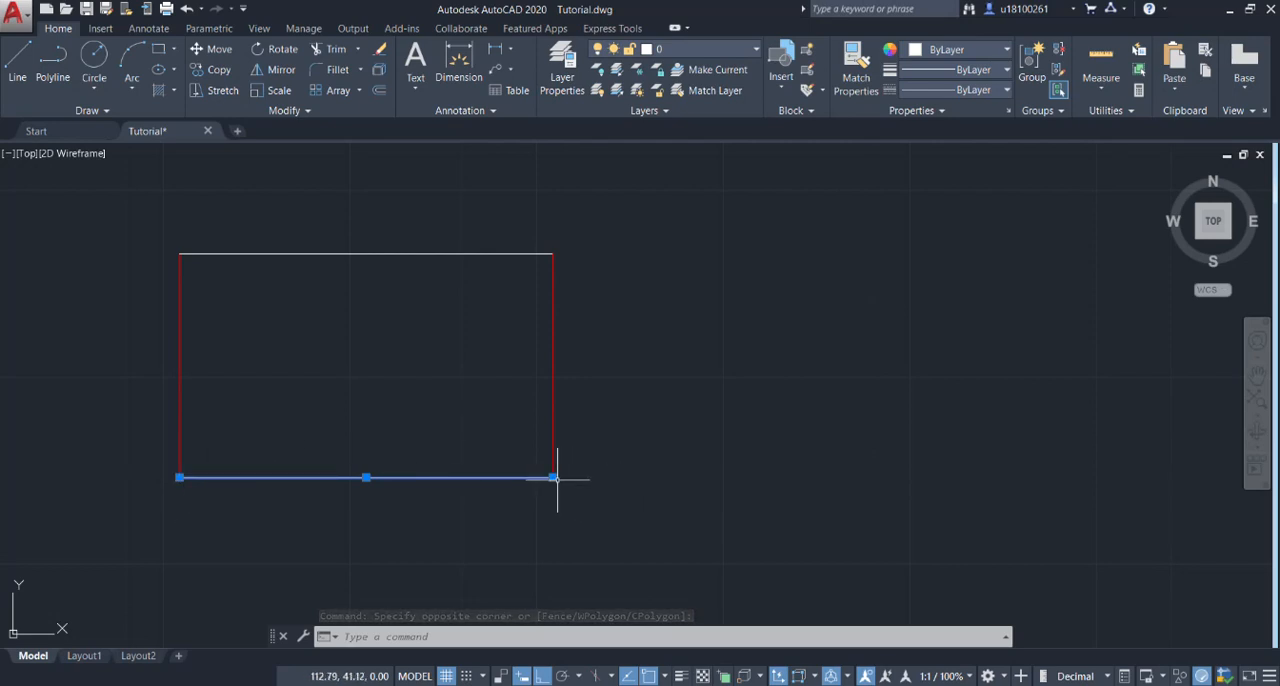
mouse_move(553, 478)
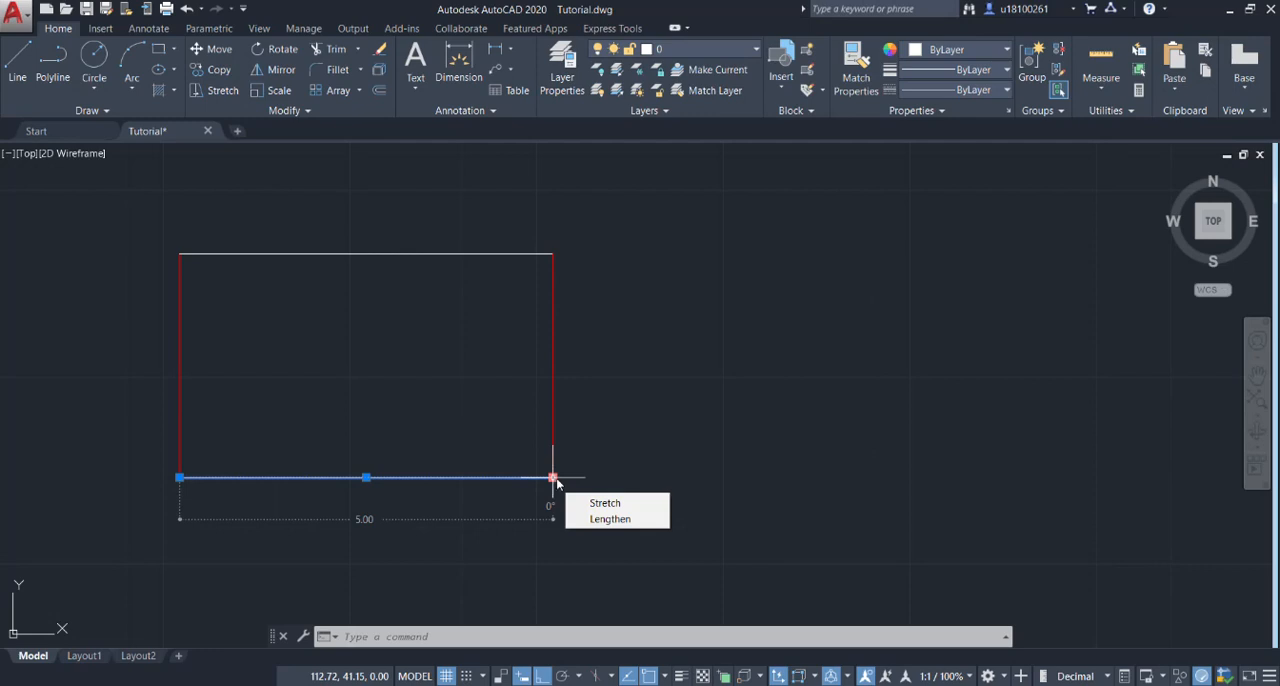
click(603, 504)
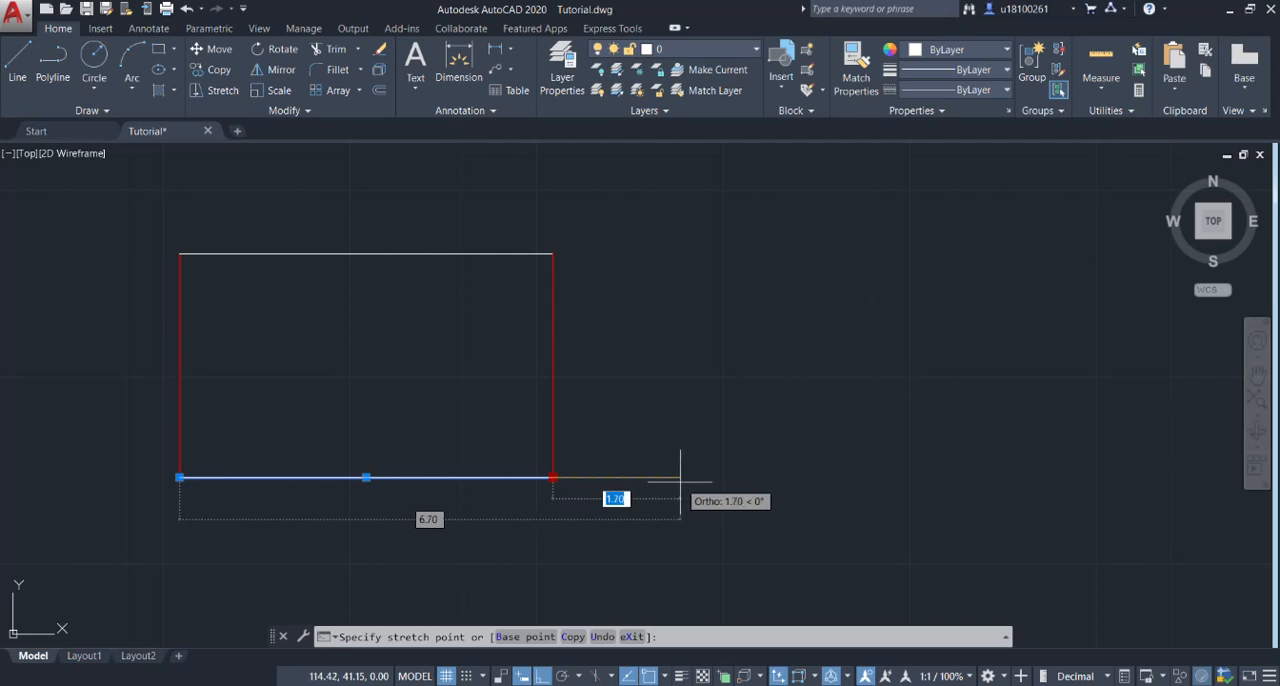
key(BackSpace)
text(2)
key(Return)
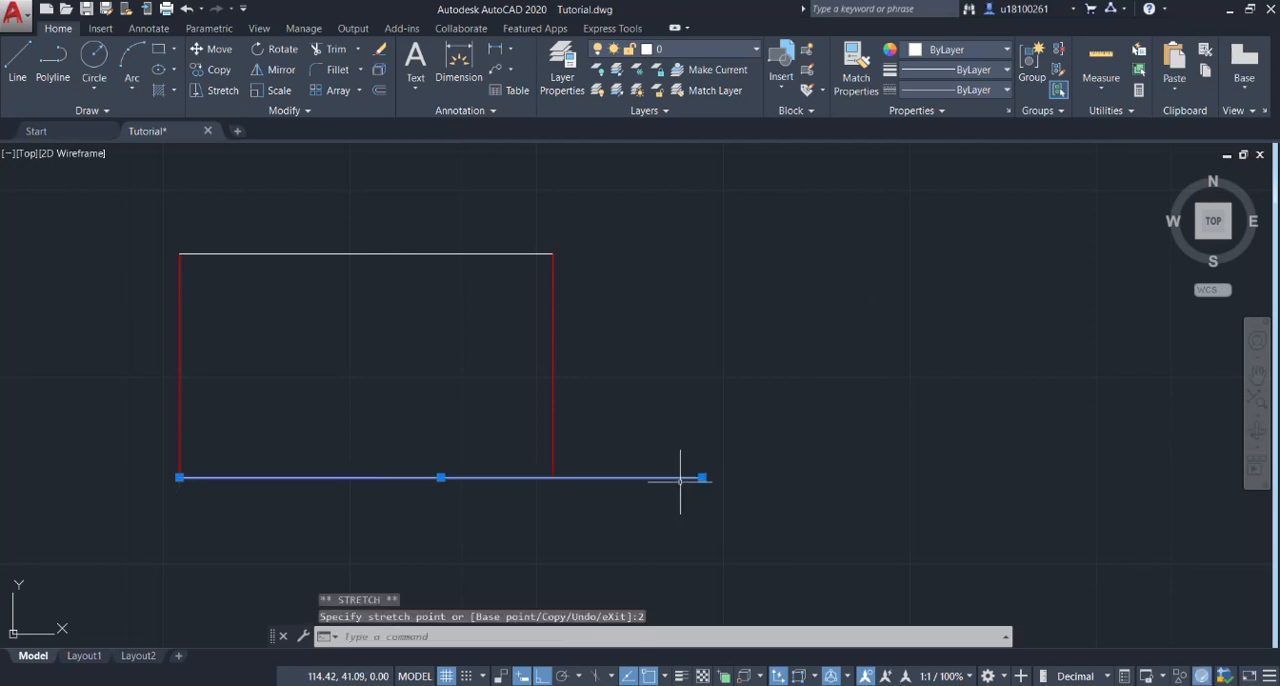
key(Escape)
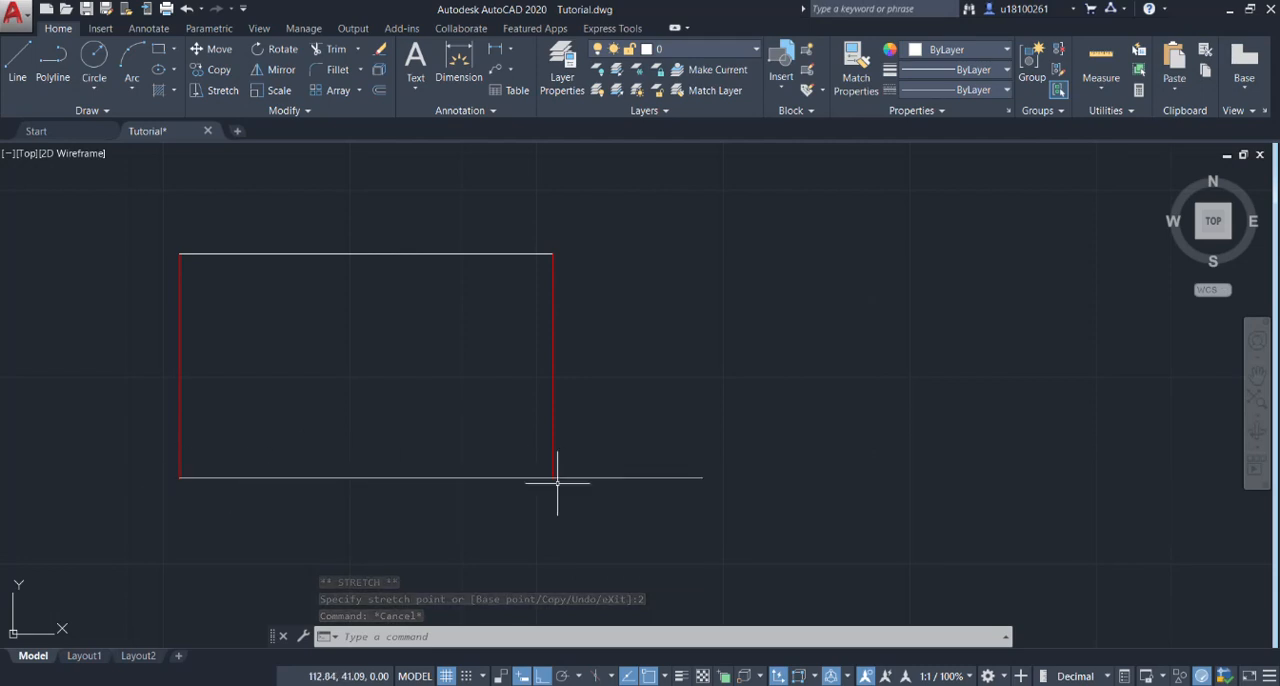
Check the length of the rectangle's extended bottom line in its properties.
click(179, 476)
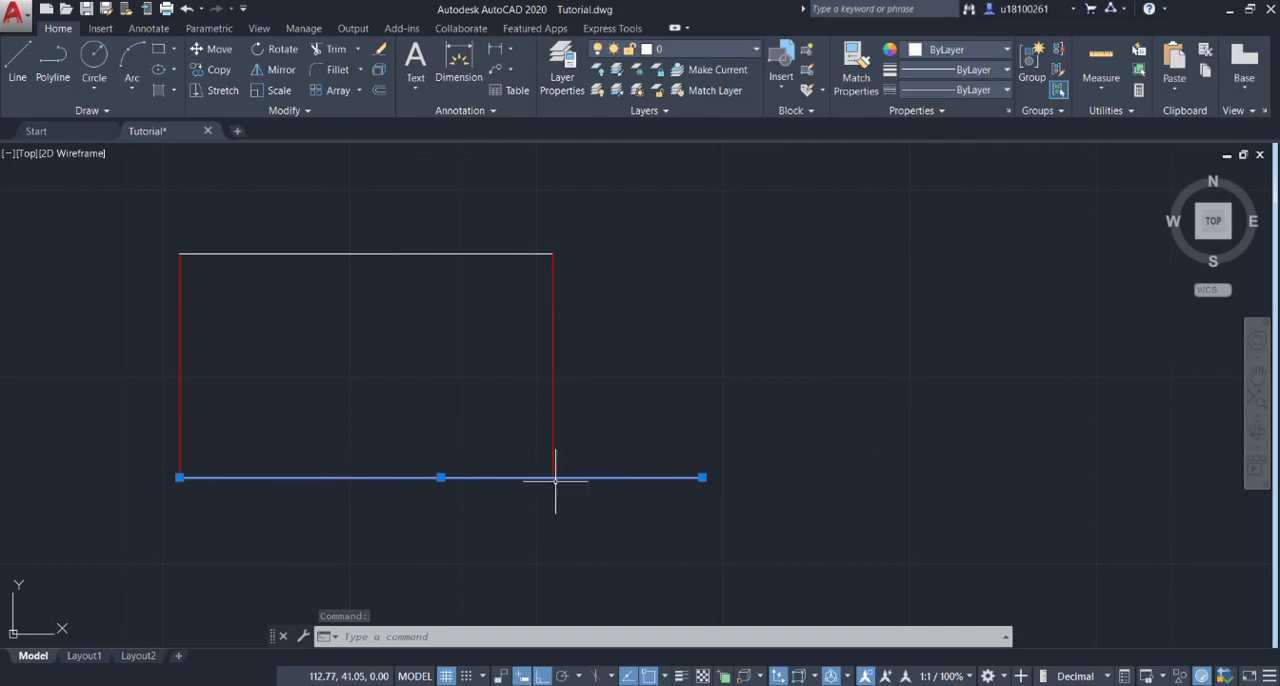
right_click(640, 478)
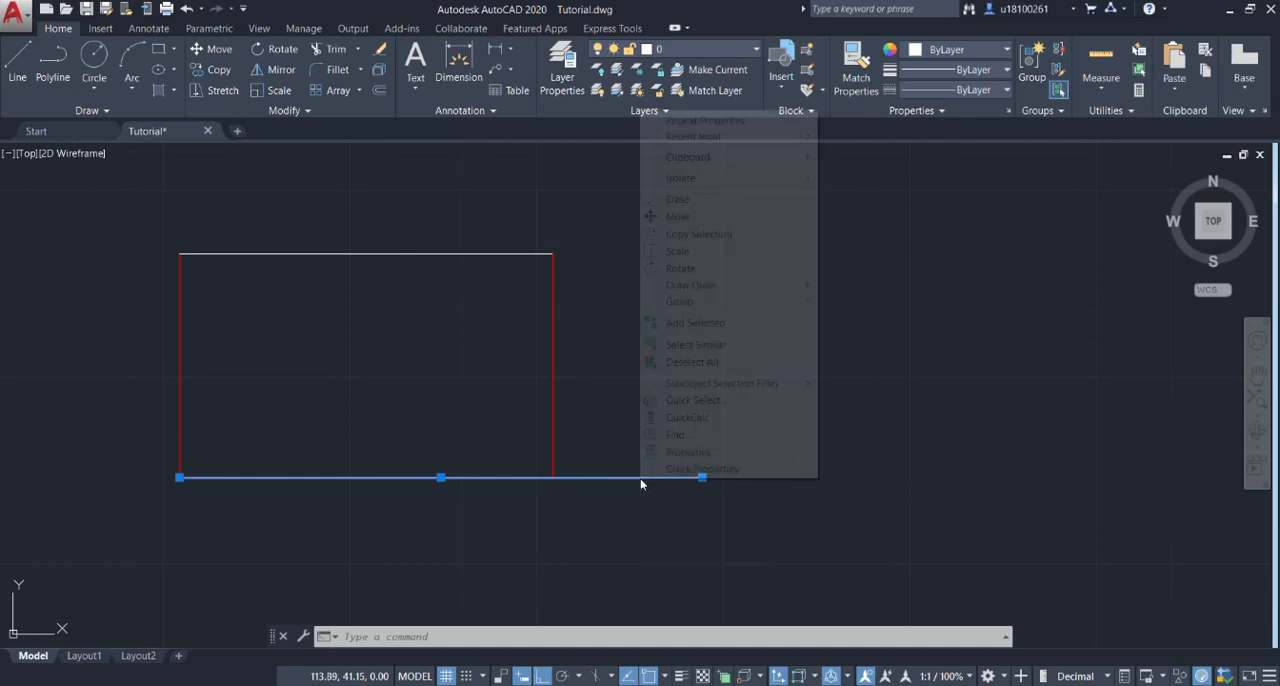
click(687, 452)
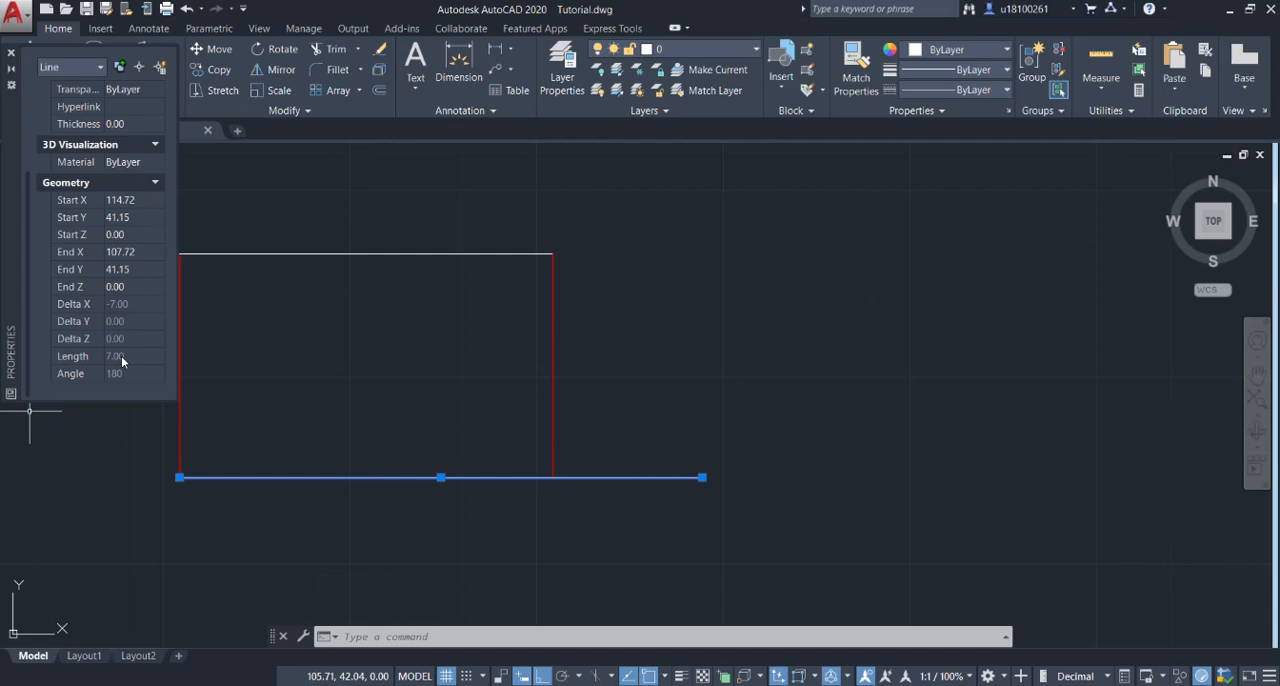
click(11, 52)
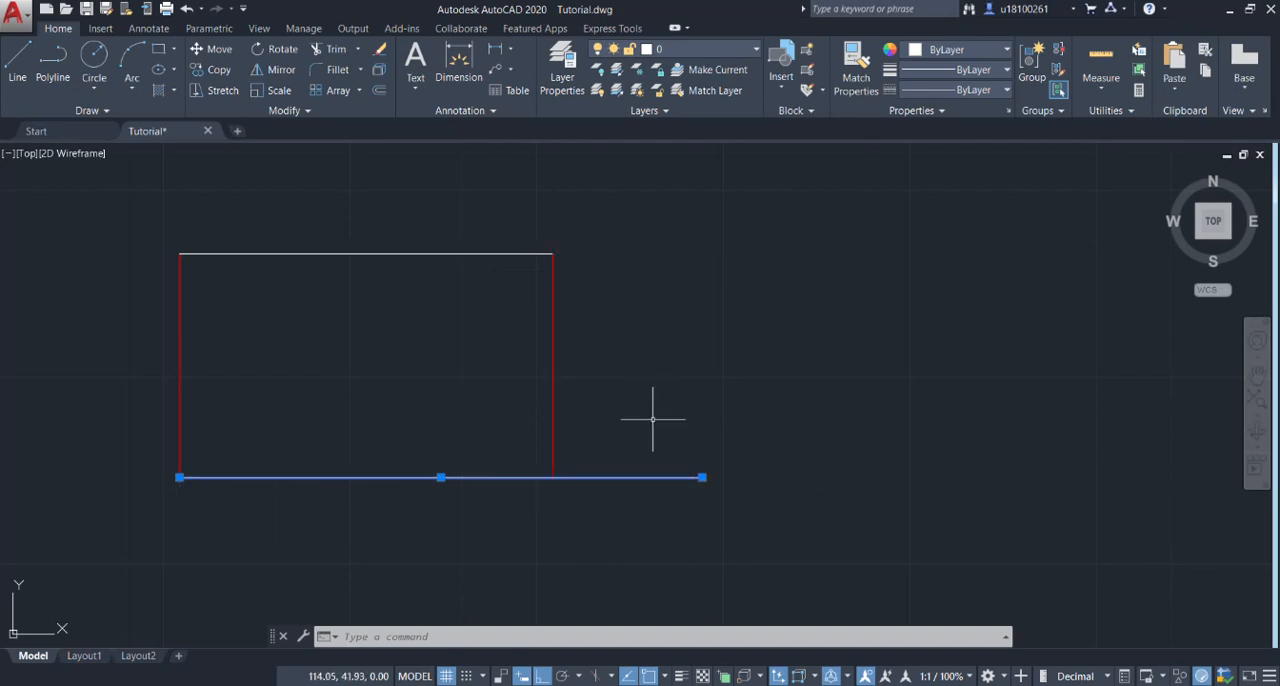
key(Escape)
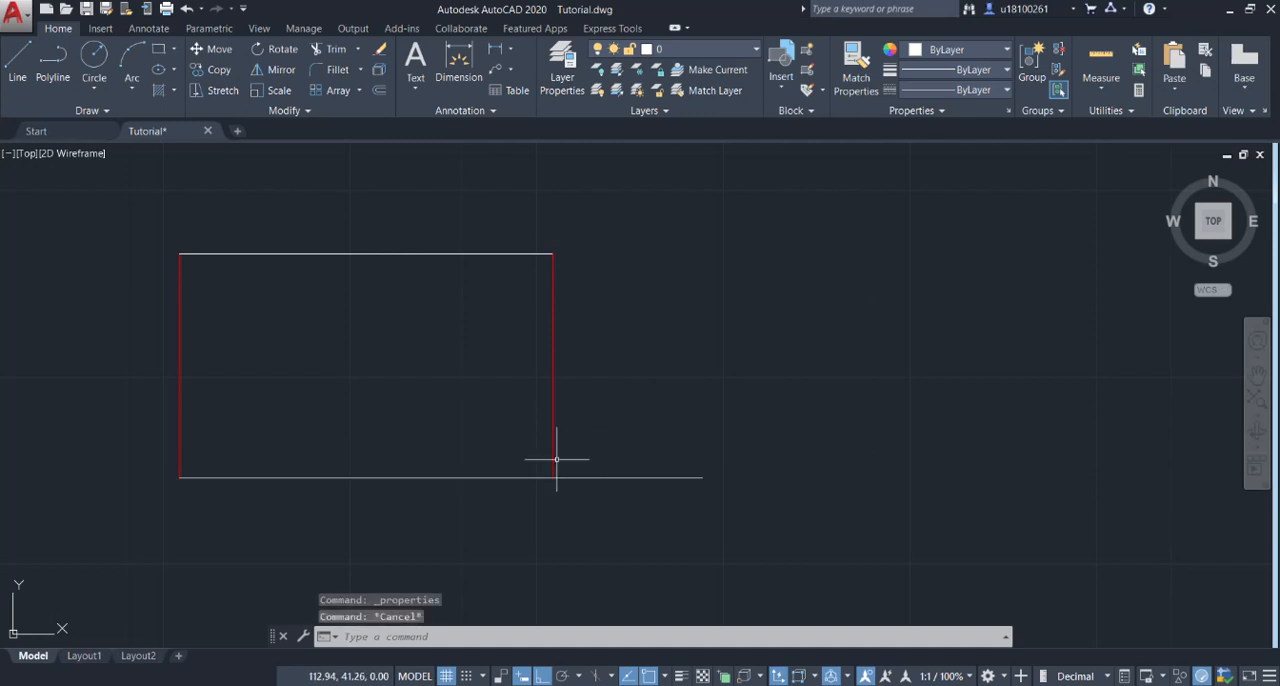
Stretch the lower end of the rectangle's right red side to the right endpoint of the extended bottom line.
click(551, 422)
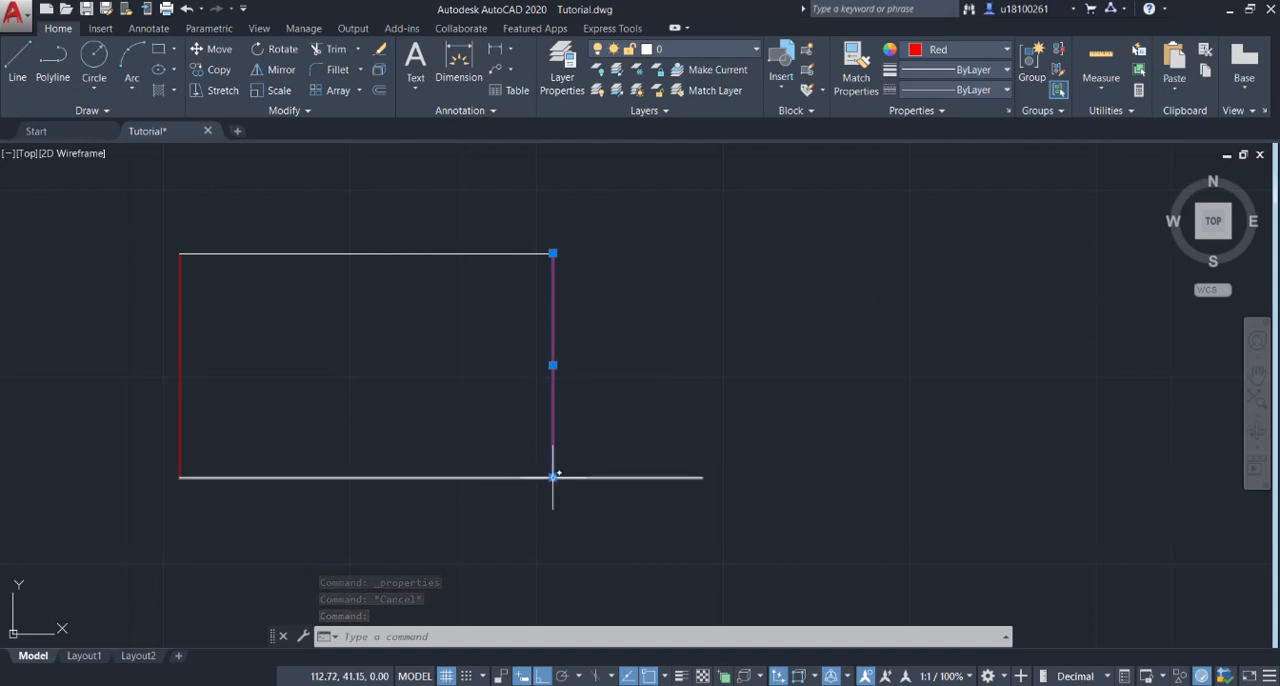
mouse_move(552, 477)
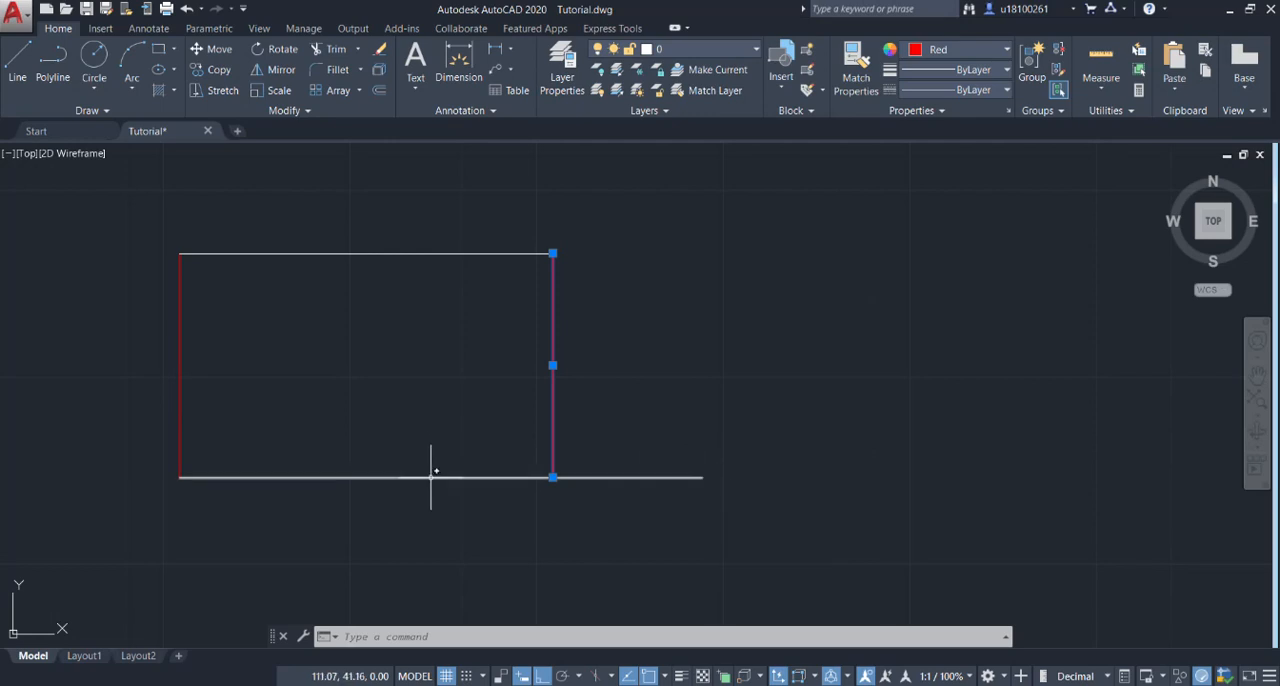
click(553, 477)
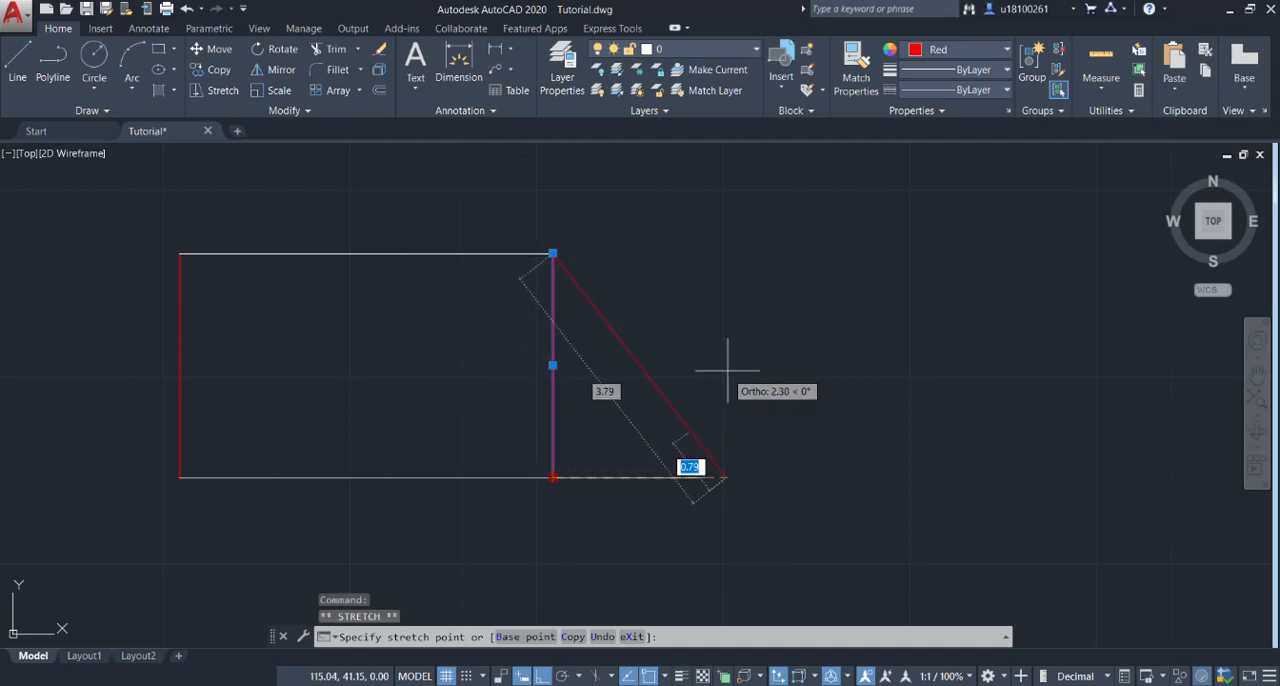
click(701, 477)
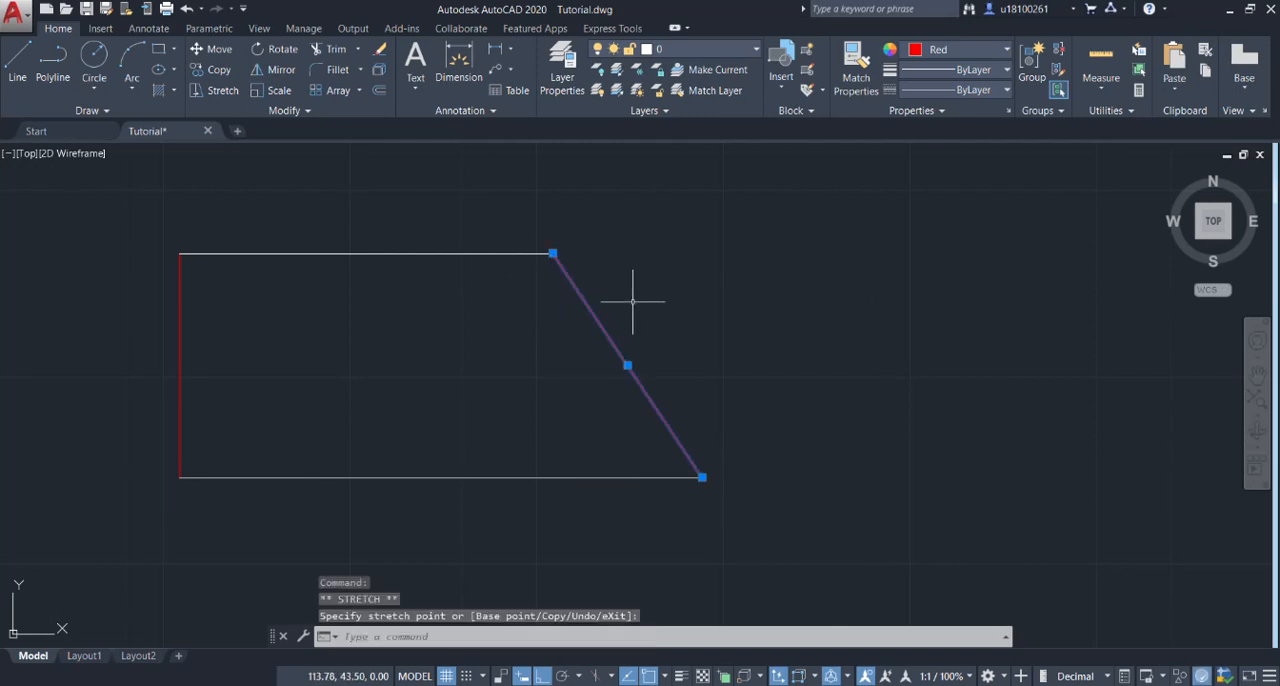
key(Escape)
Join the four lines of the stretched red-sided shape into a single polyline.
scroll(630, 296, down, 2)
scroll(571, 334, up, 2)
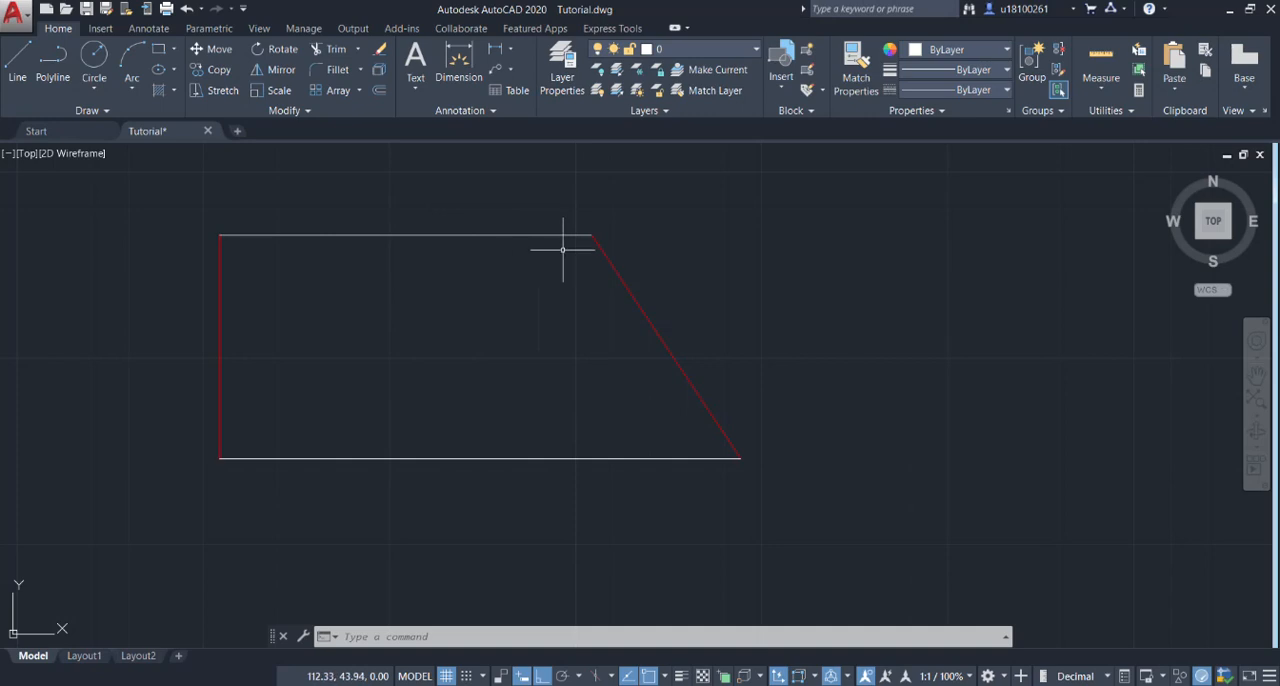
scroll(677, 366, down, 2)
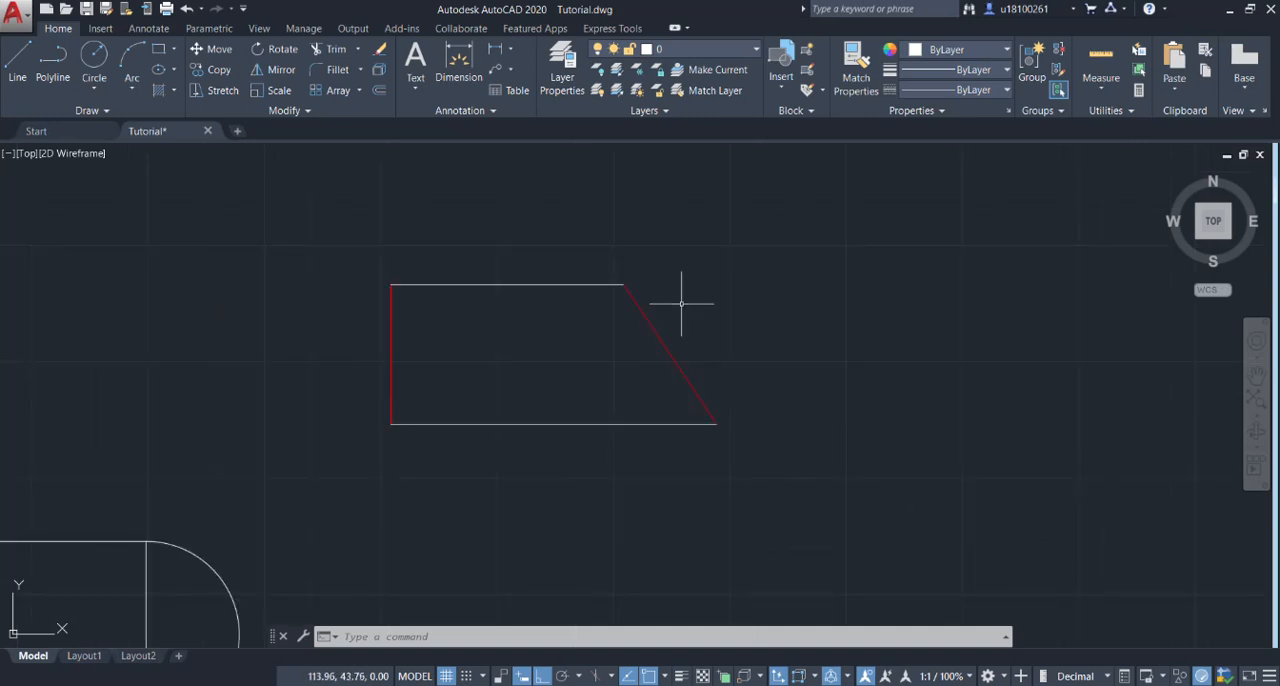
scroll(680, 305, up, 2)
click(790, 227)
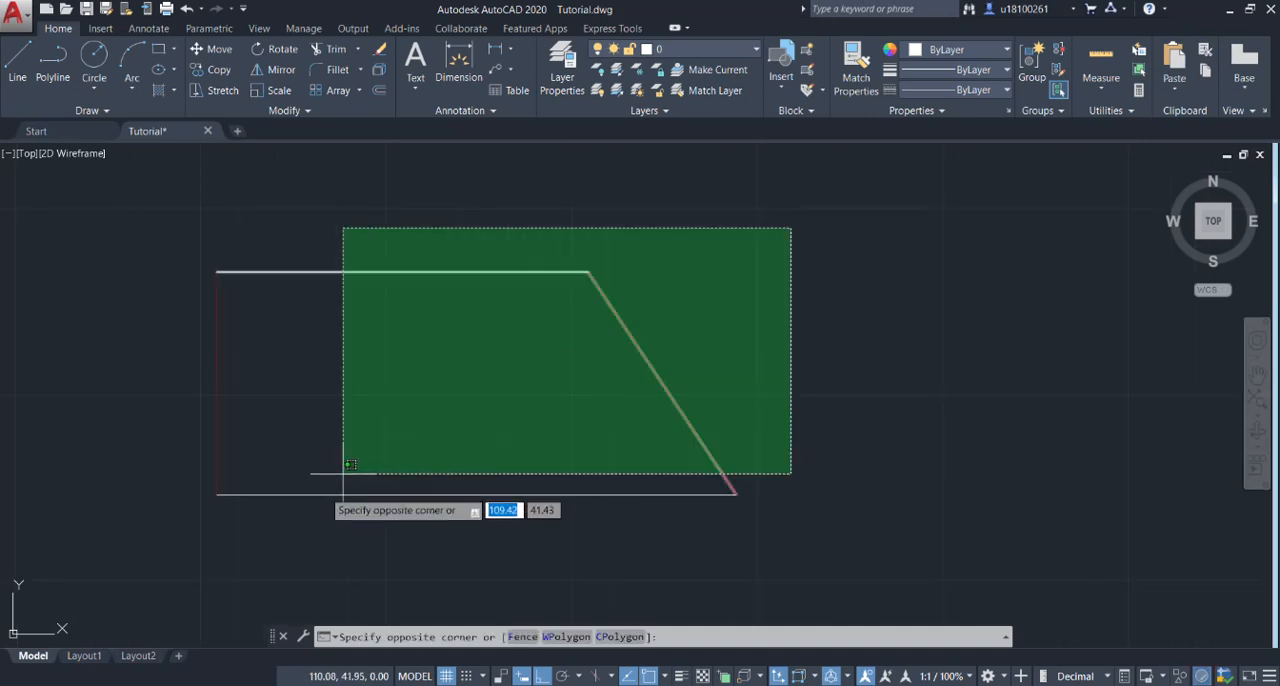
click(186, 530)
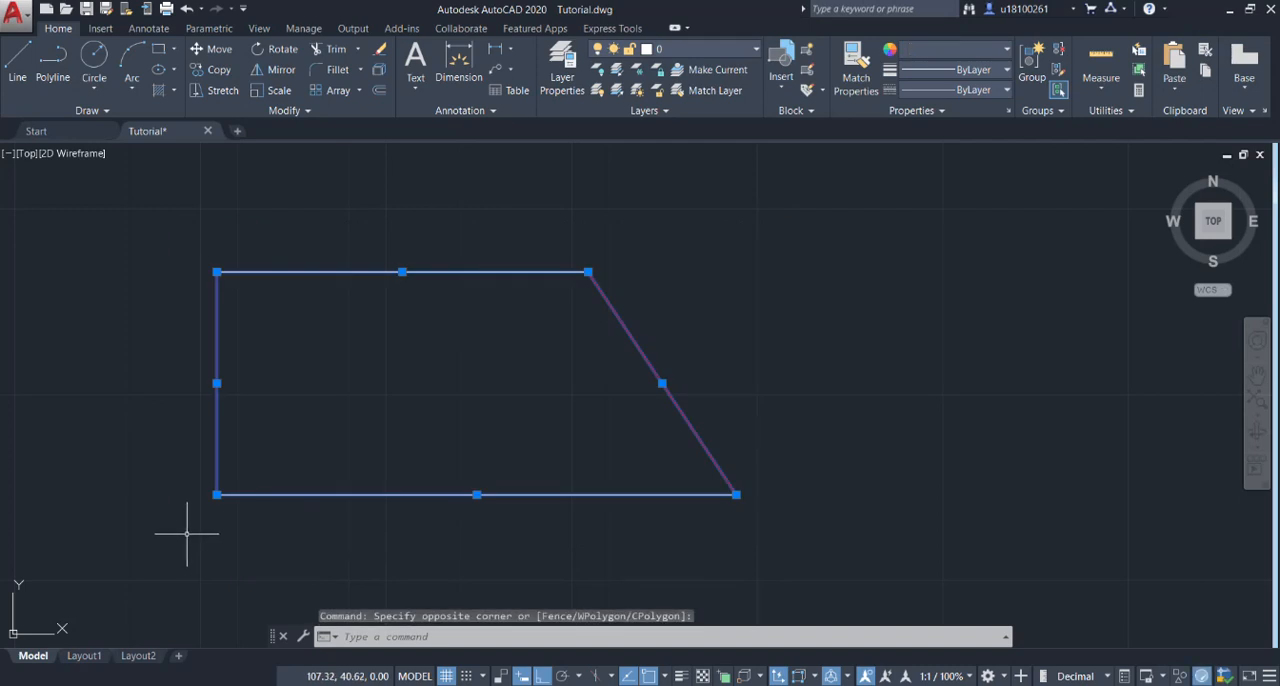
text(JOIN)
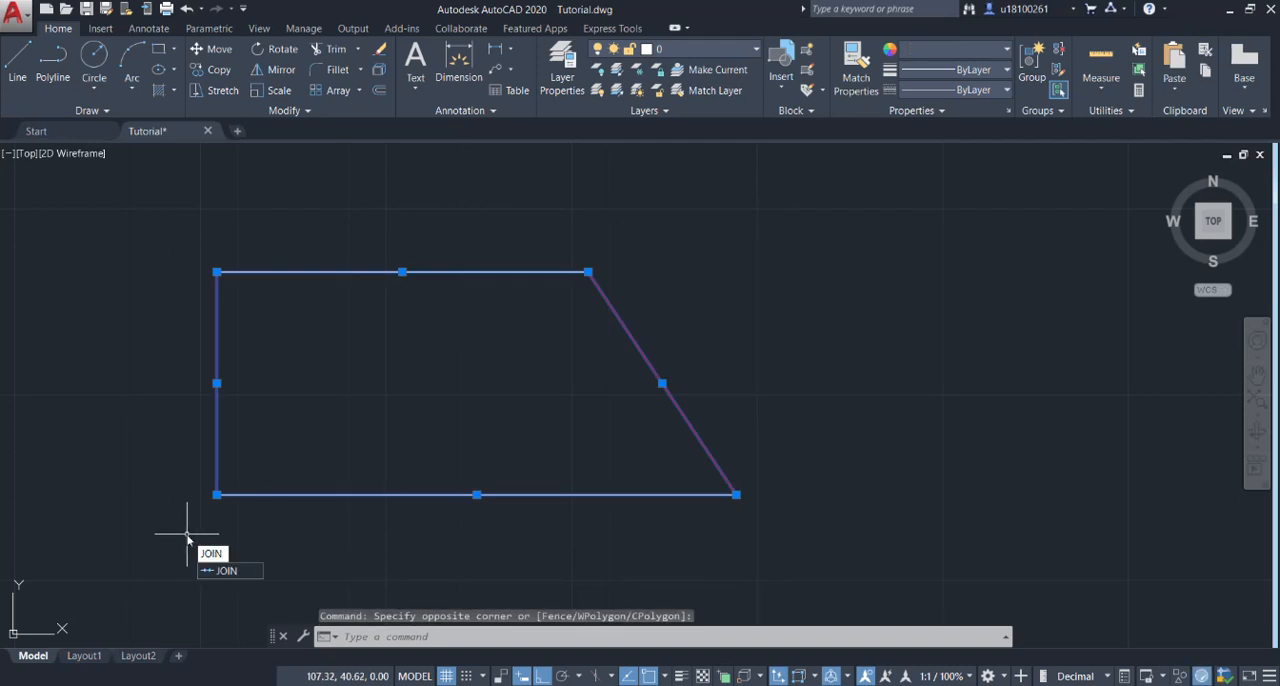
key(Return)
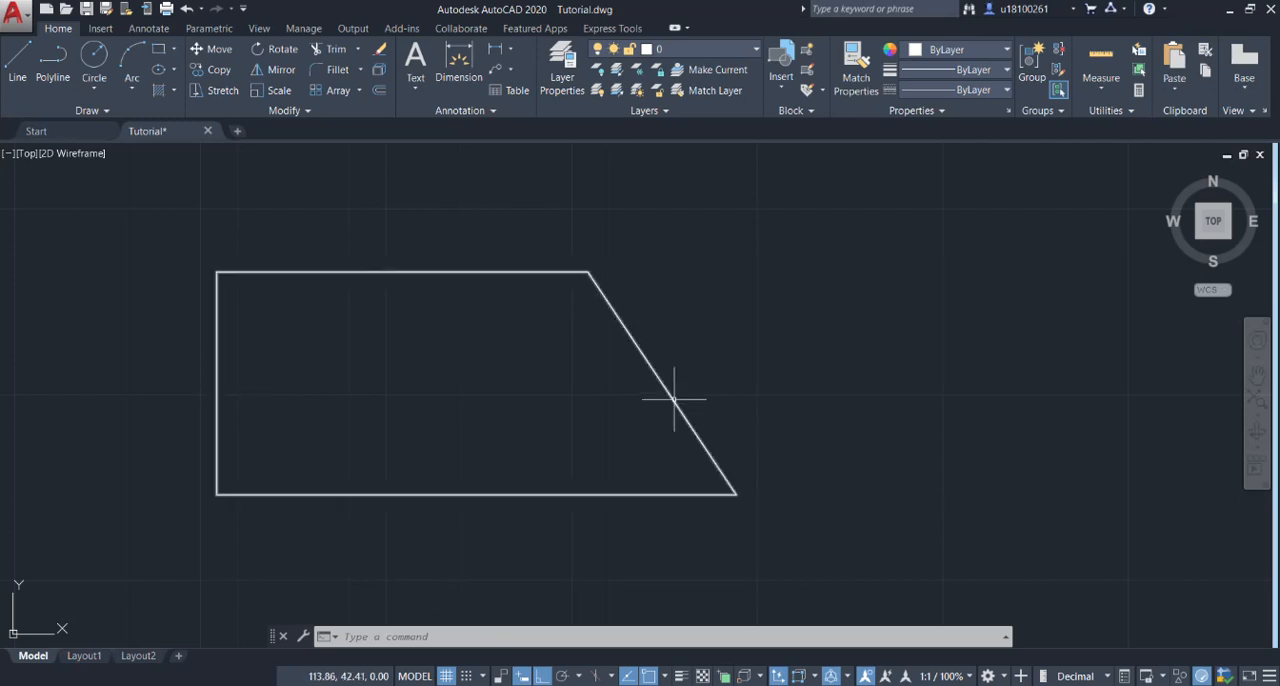
Check the area and length of the joined trapezoid polyline in its geometry properties.
mouse_move(674, 399)
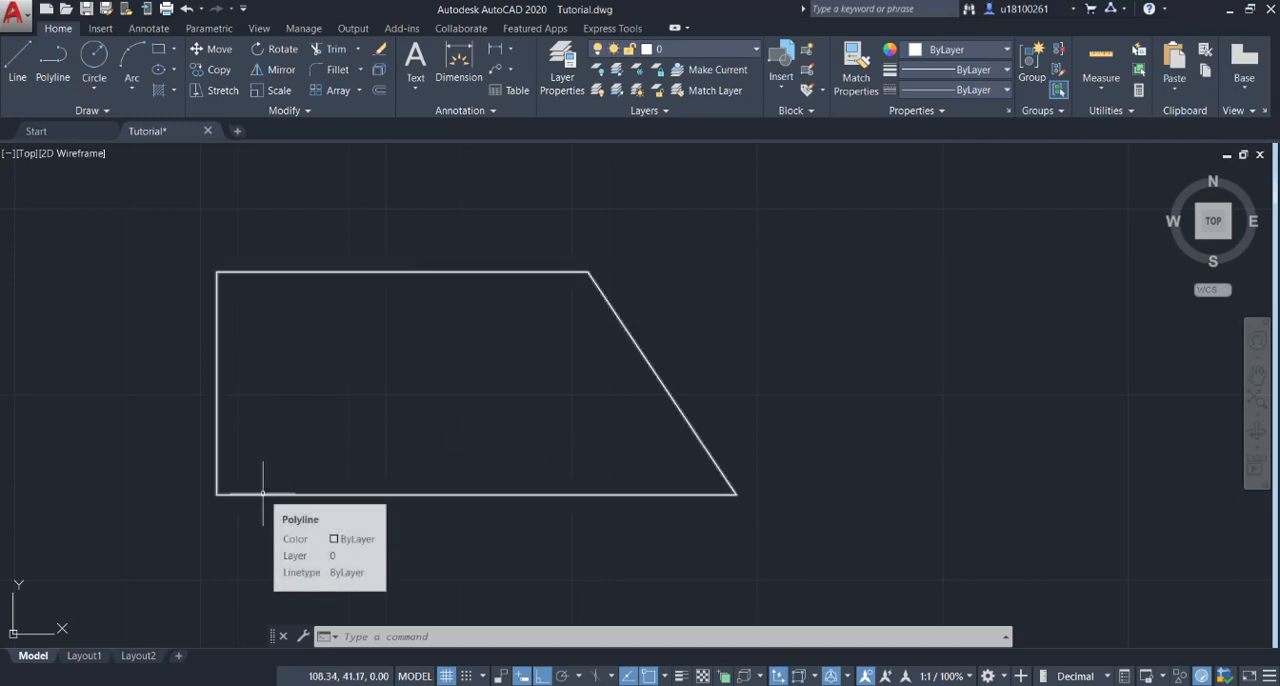
click(379, 492)
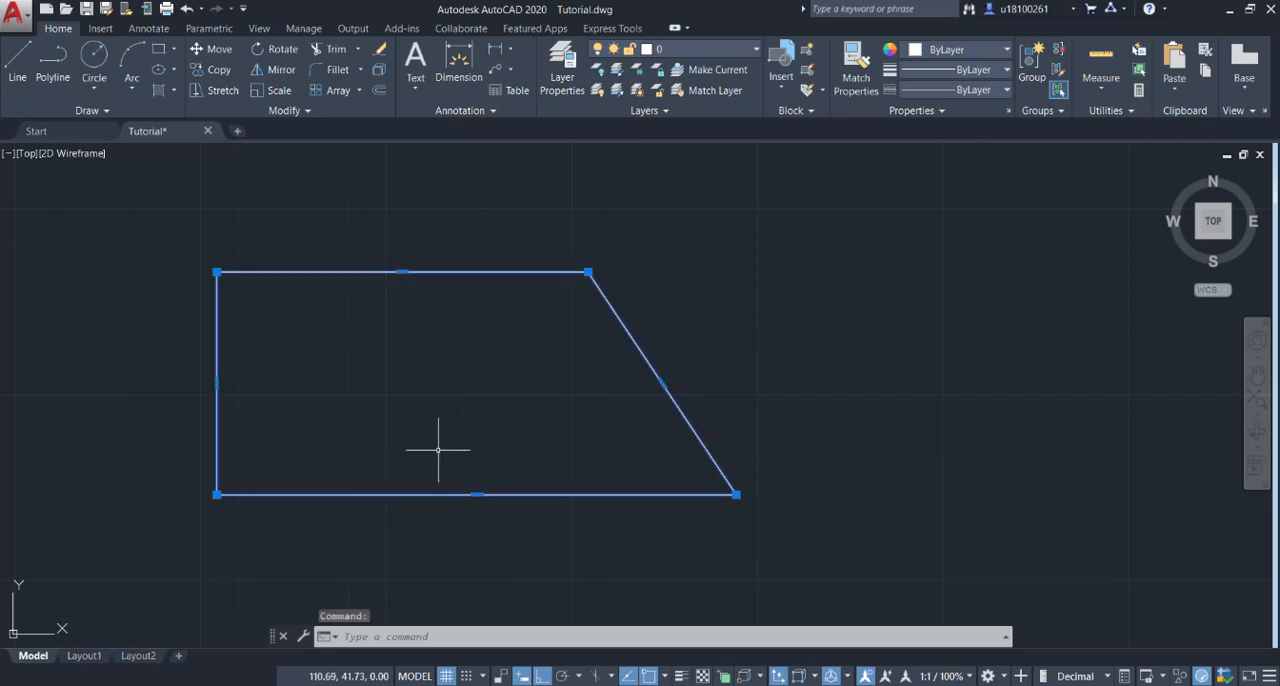
click(635, 343)
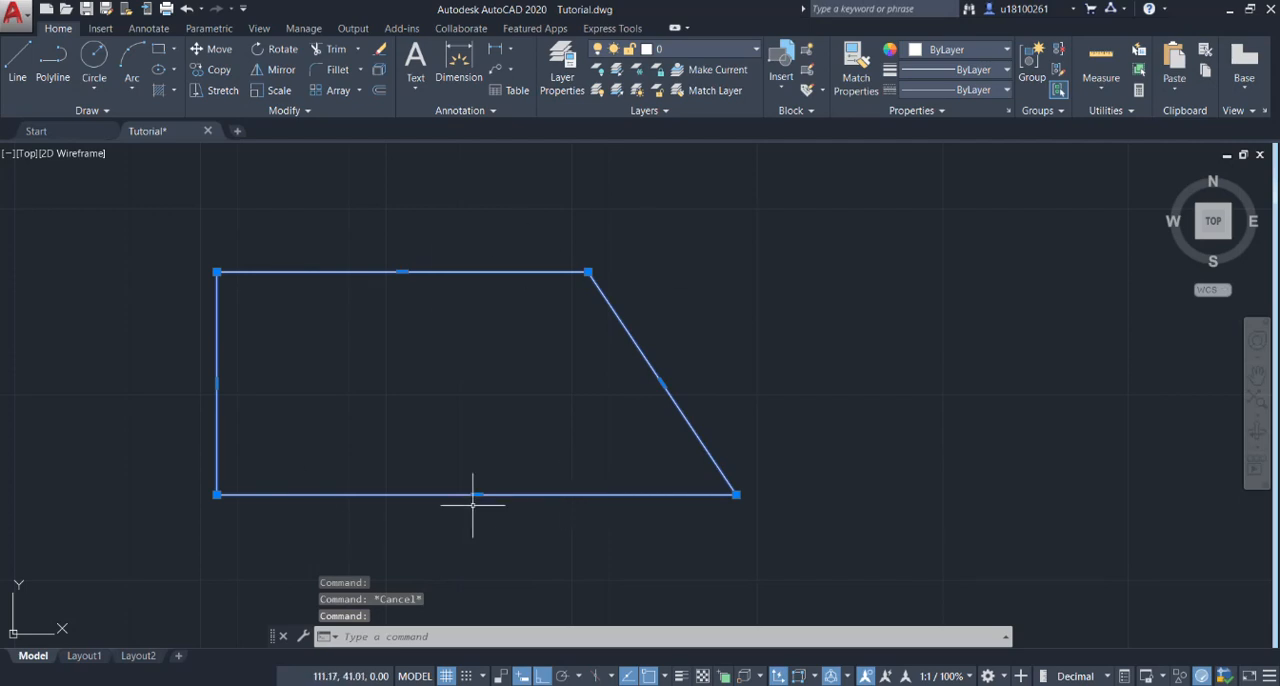
right_click(578, 492)
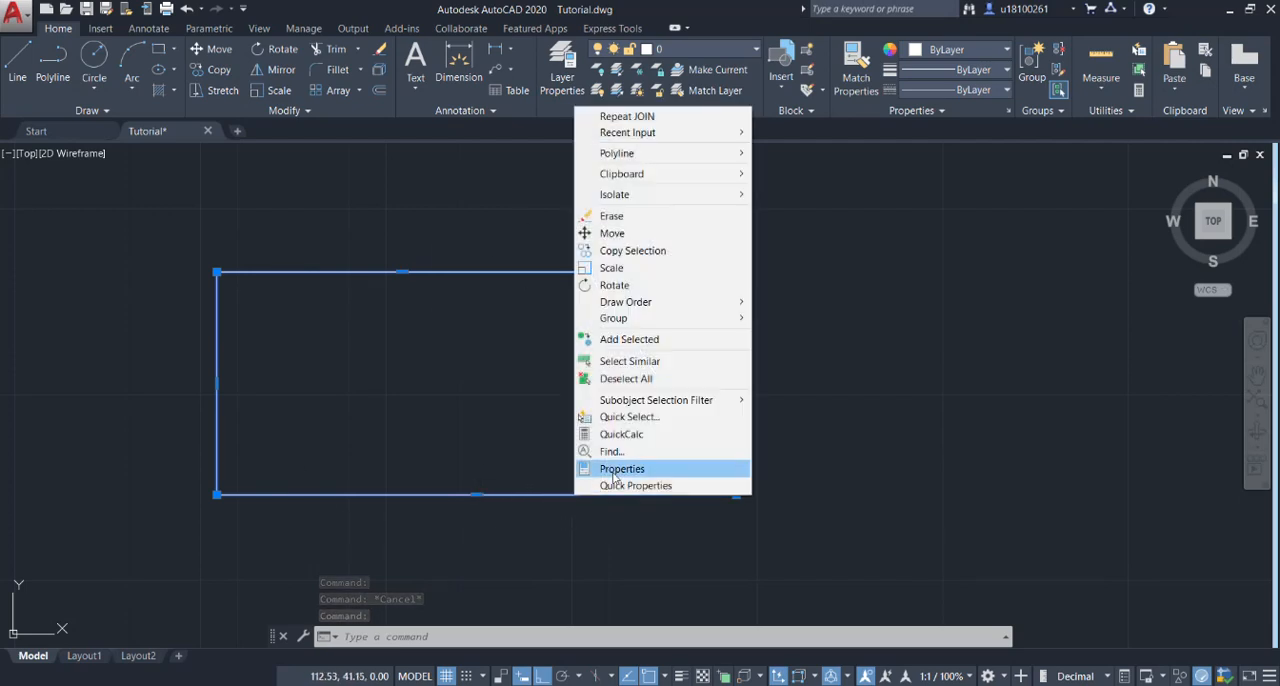
click(618, 468)
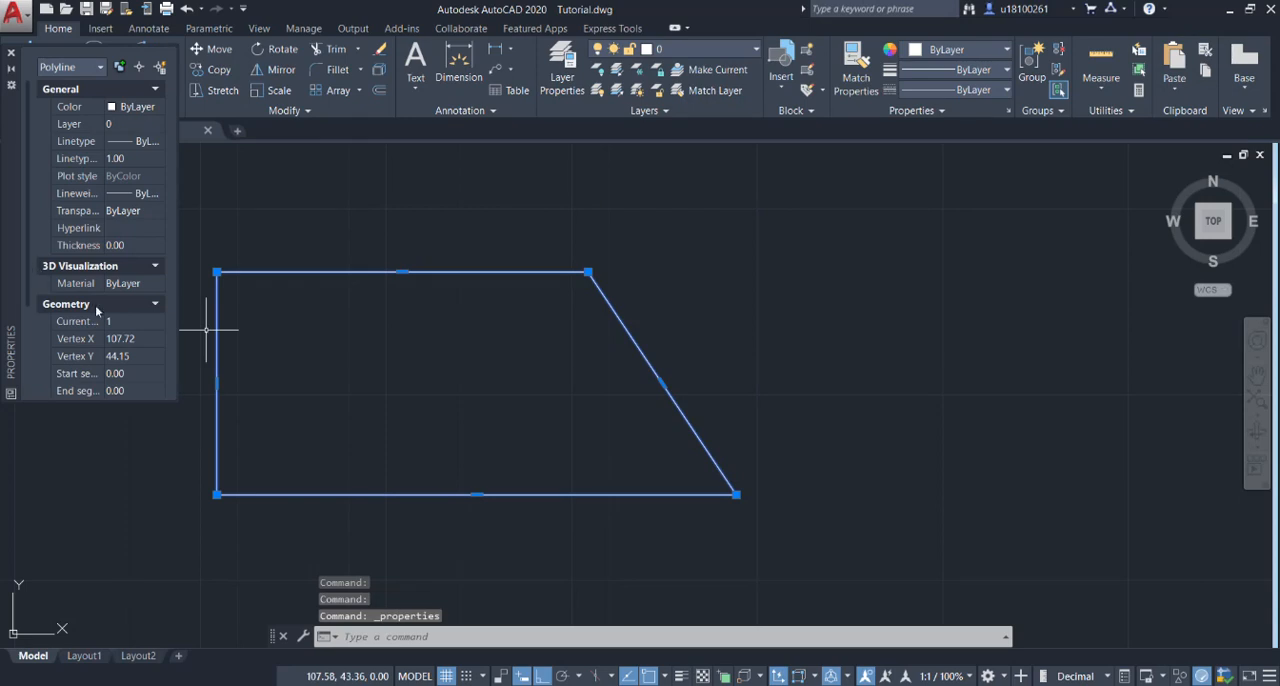
scroll(98, 312, down, 3)
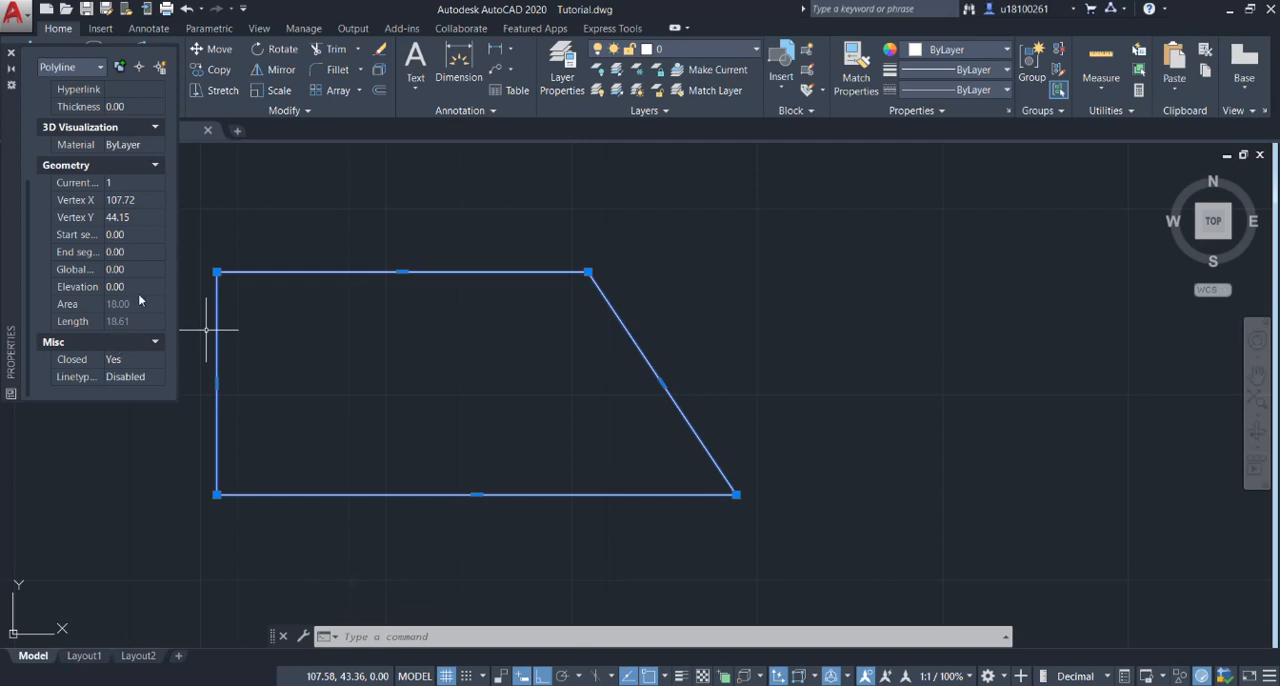
scroll(92, 358, up, 3)
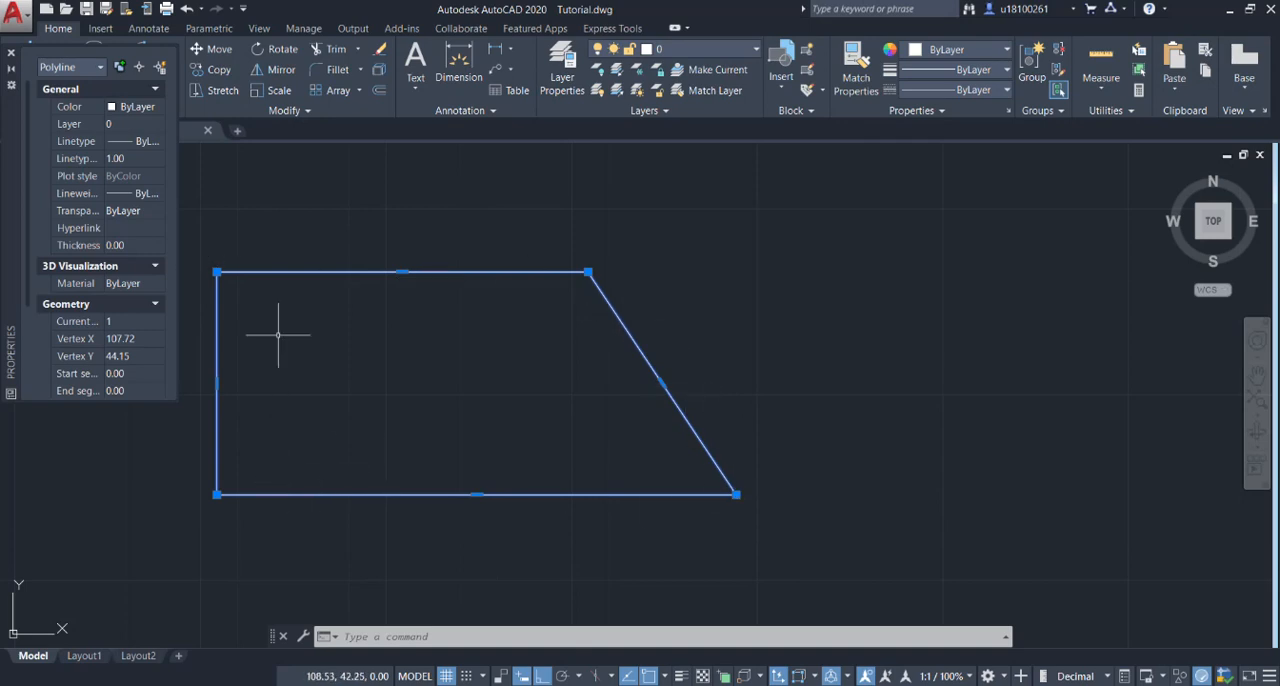
click(9, 57)
Explode the trapezoid polyline into separate lines.
click(812, 247)
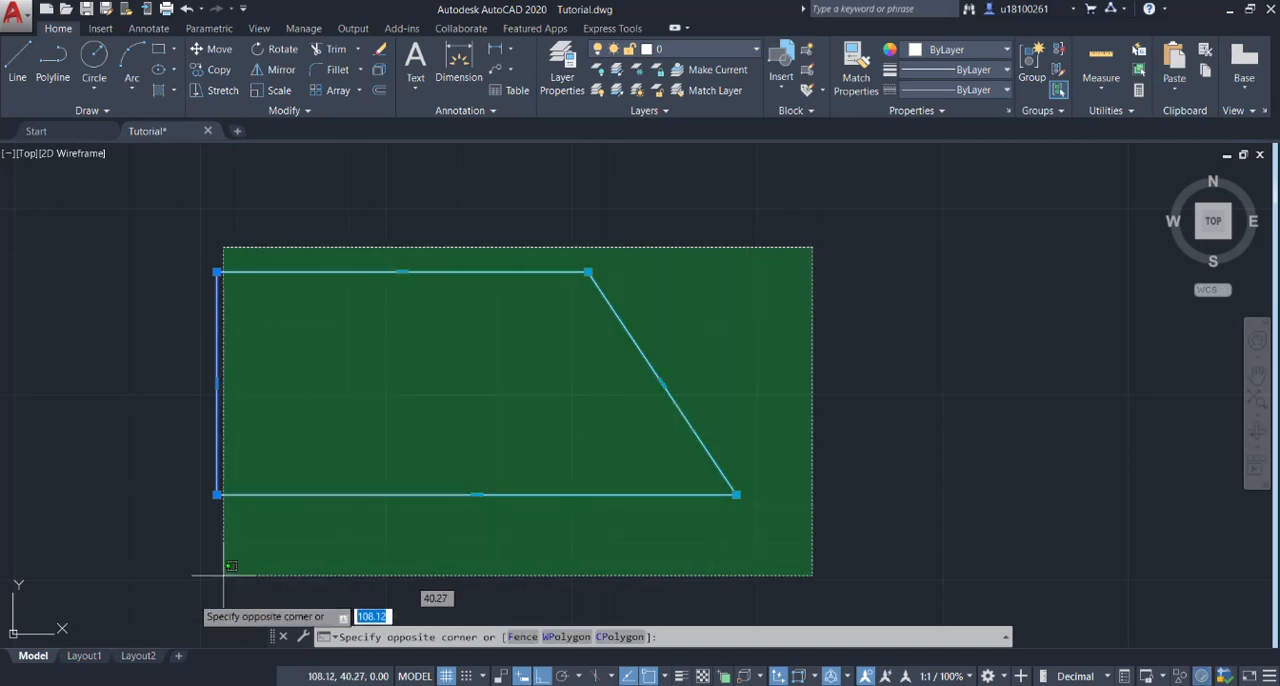
click(161, 560)
text(ex)
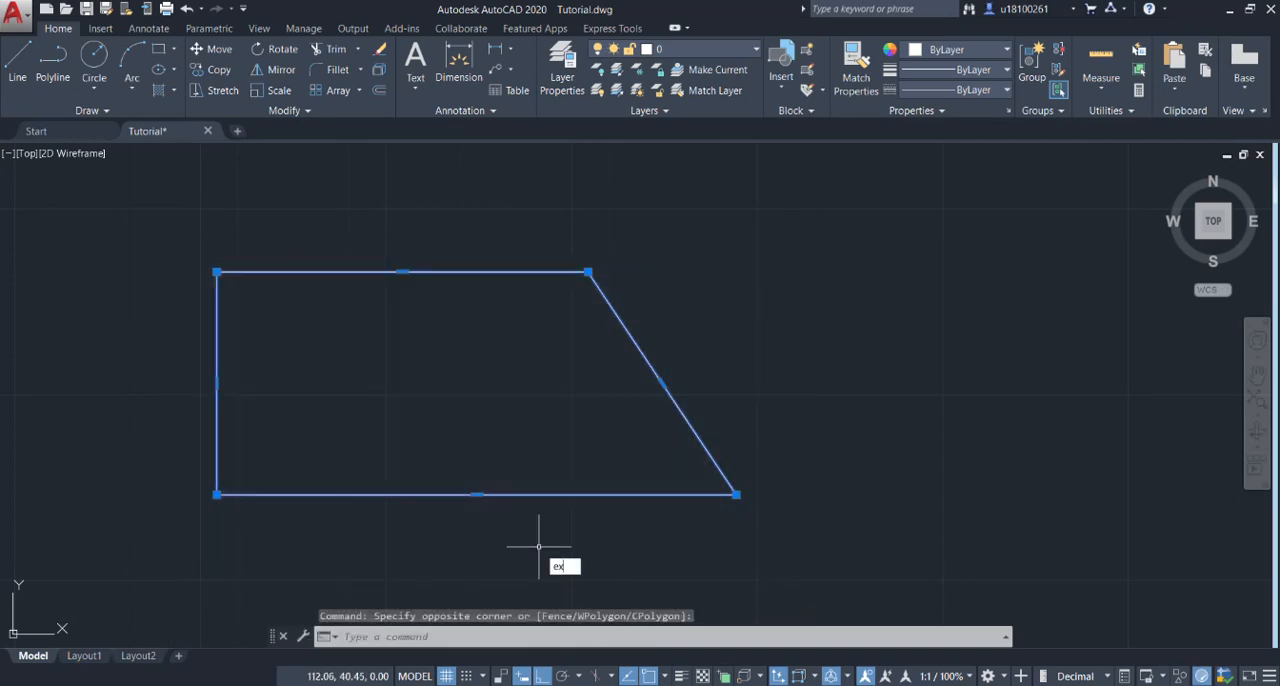
text(plode)
key(Return)
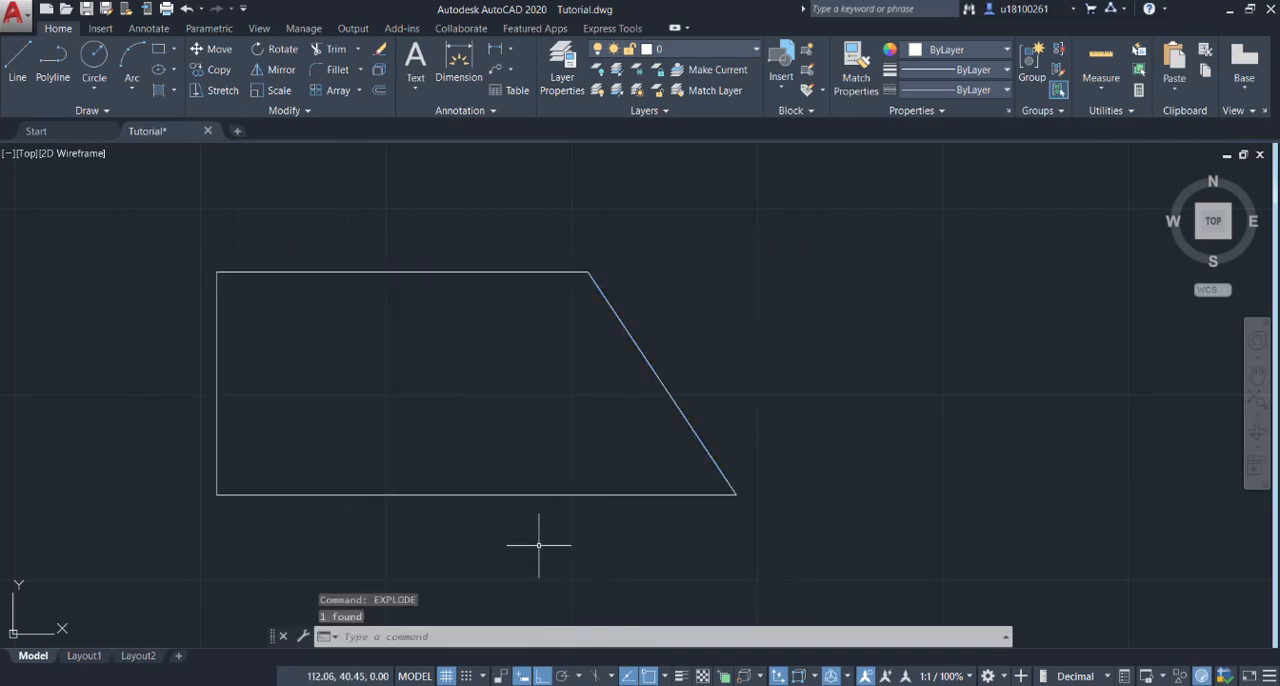
Inspect the combined geometry properties of the trapezoid's four separate lines, looking for area and length.
click(805, 254)
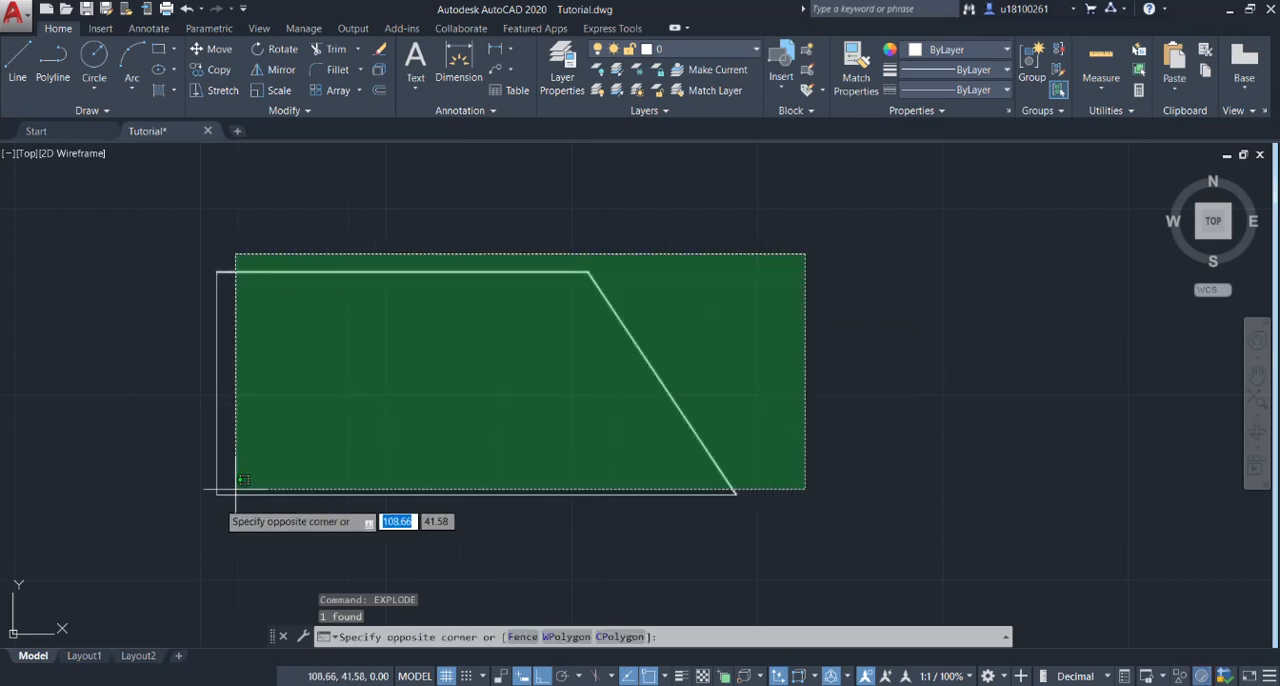
click(130, 554)
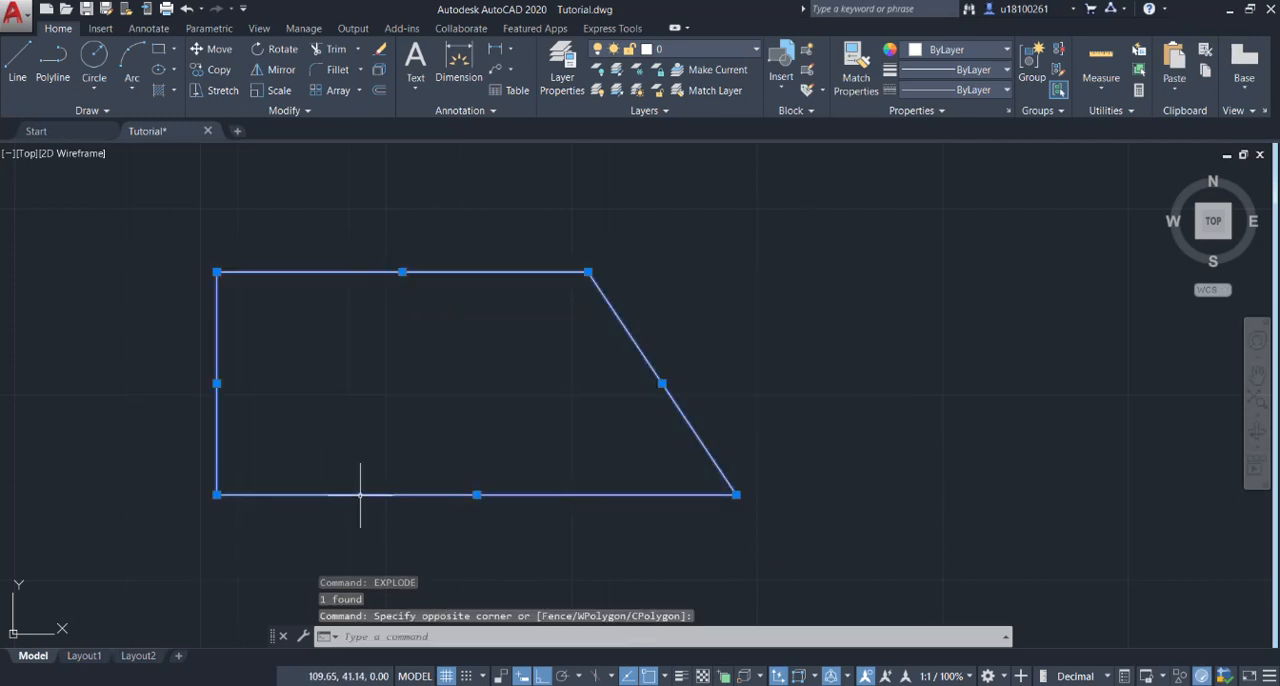
right_click(361, 500)
click(402, 469)
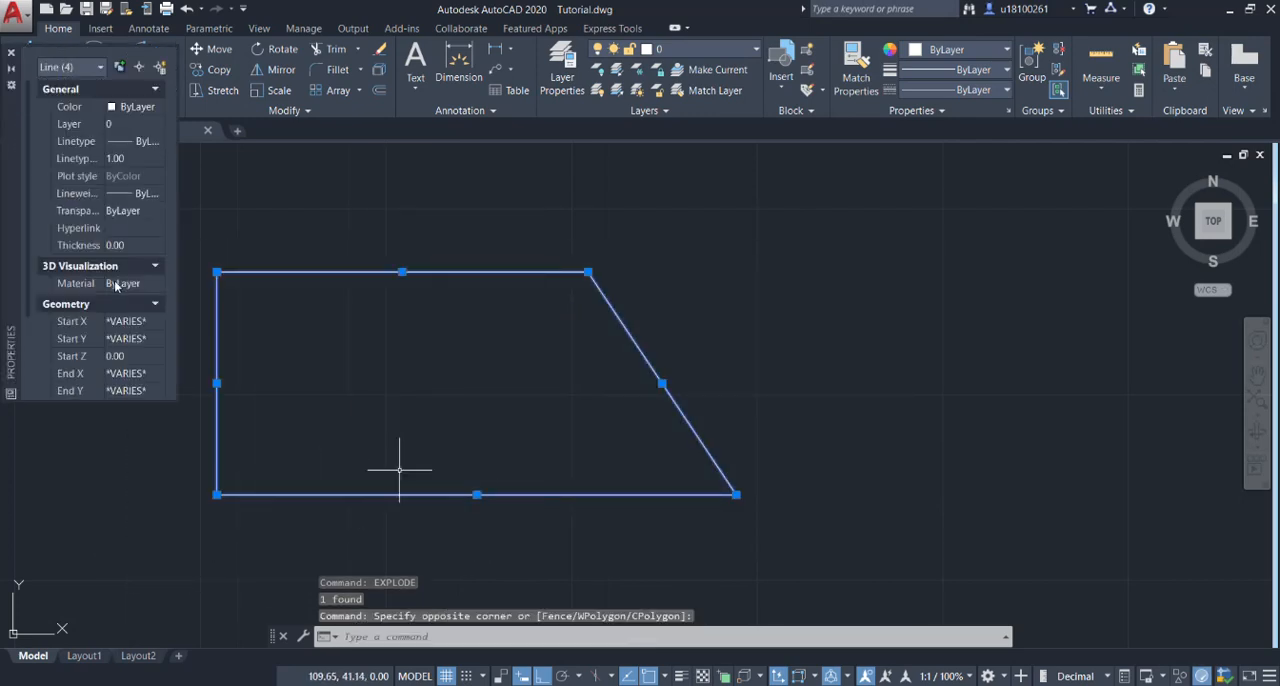
scroll(118, 286, down, 4)
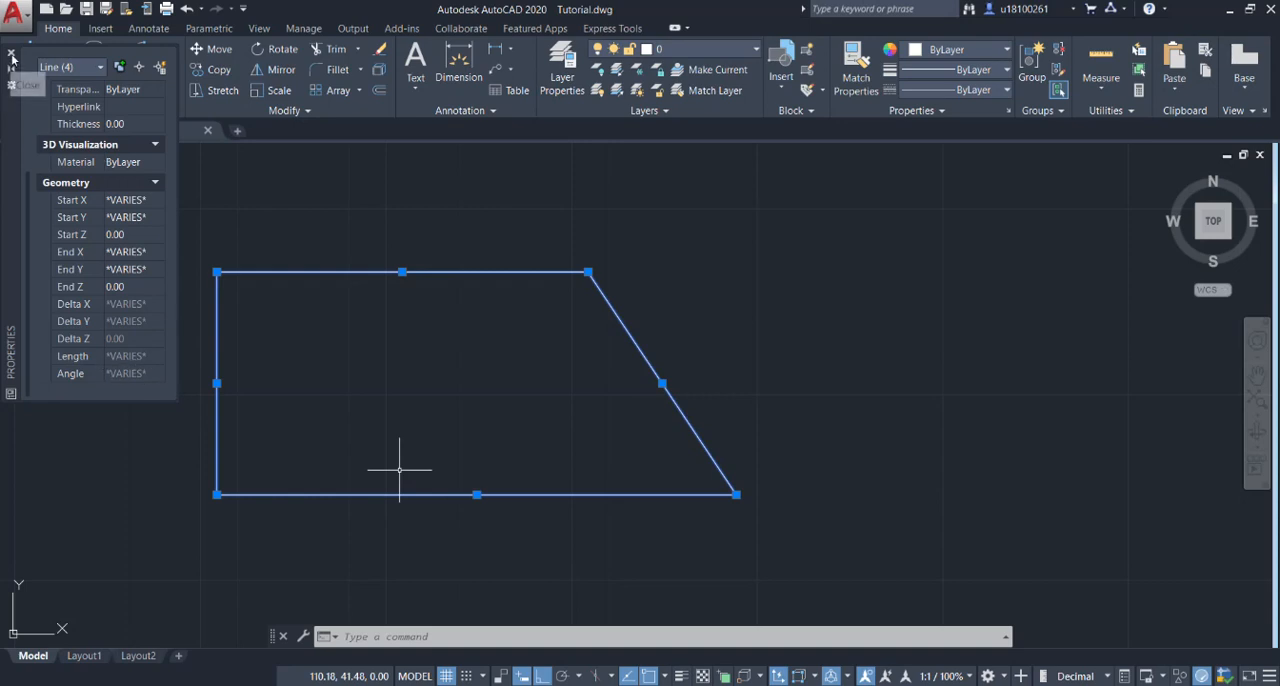
click(11, 52)
Join the trapezoid's four lines into one polyline again and check its area and length in the properties.
text(join)
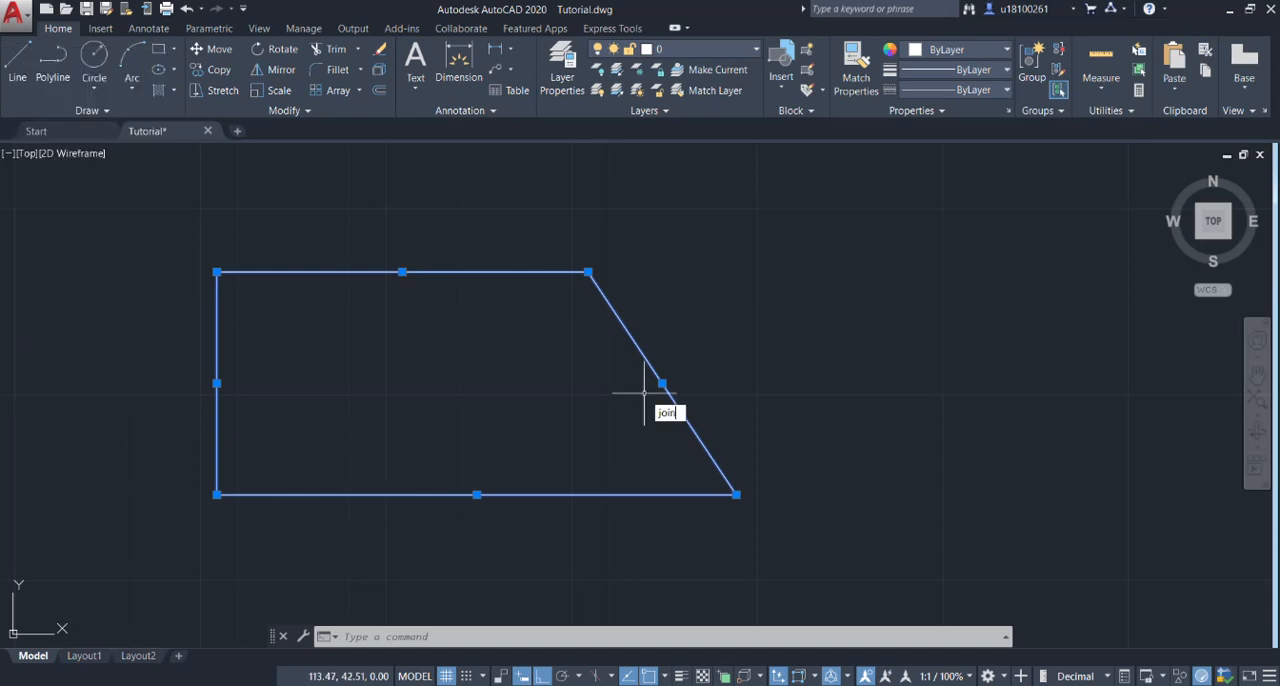
key(Return)
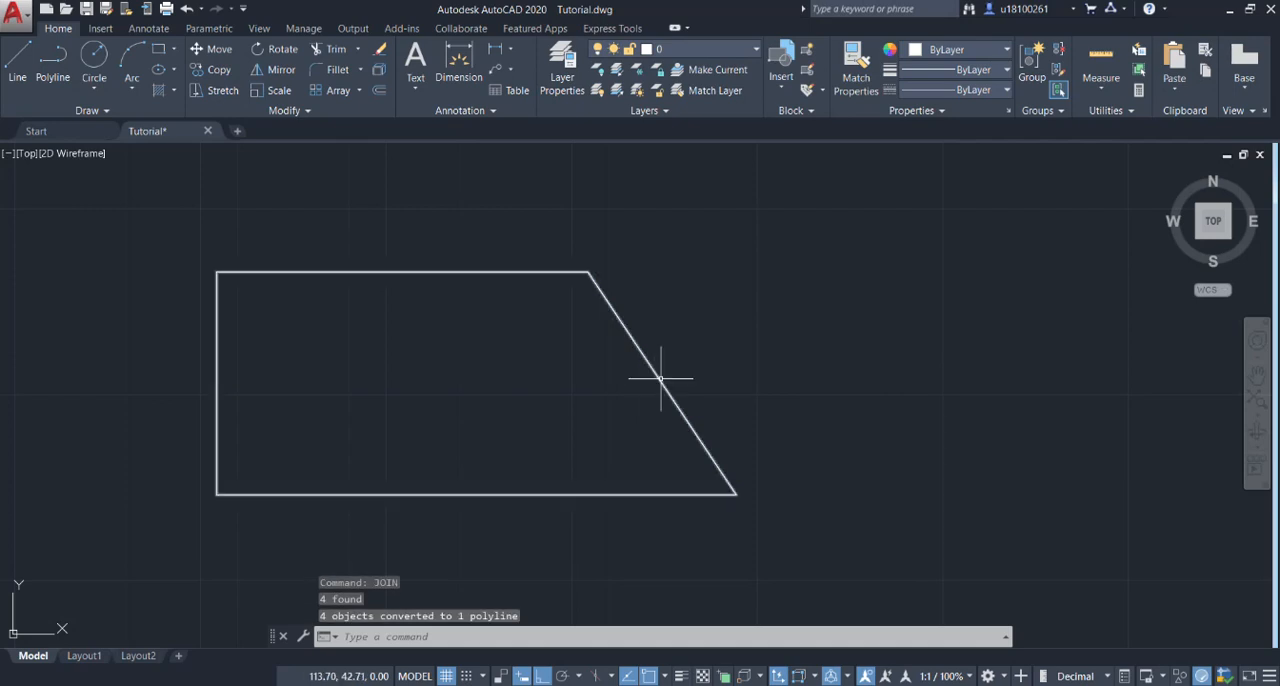
click(664, 375)
right_click(664, 375)
click(708, 661)
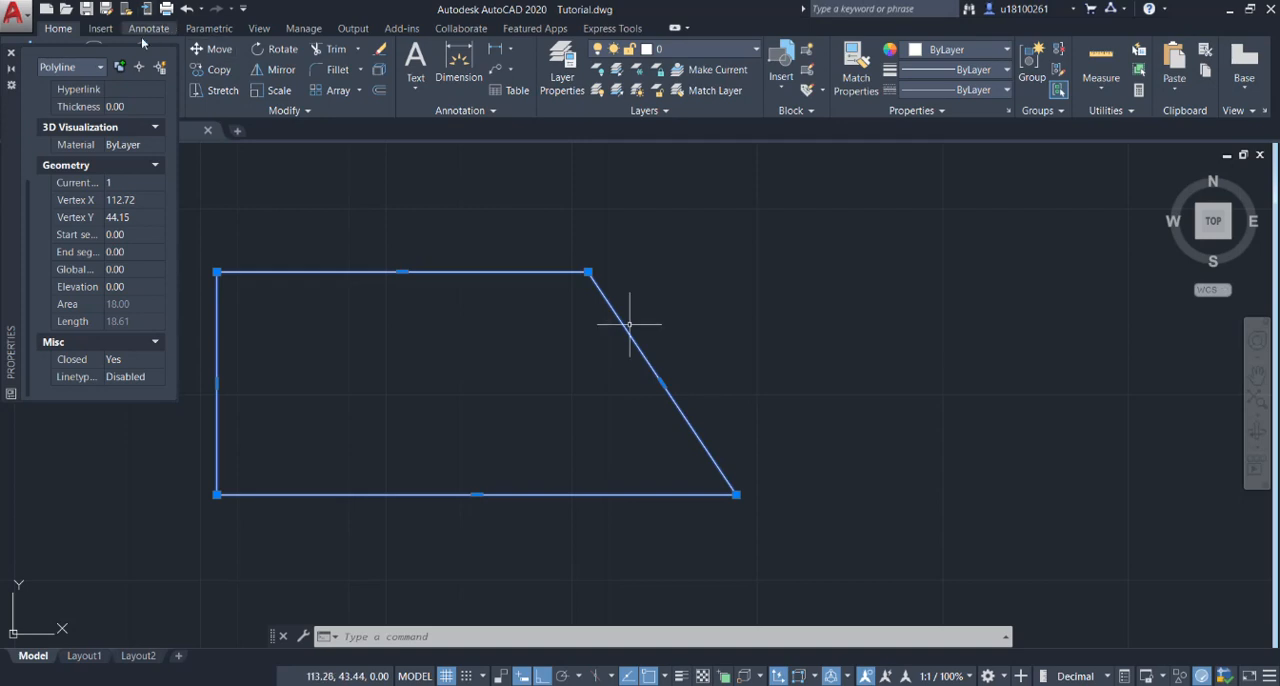
click(12, 56)
scroll(729, 440, down, 8)
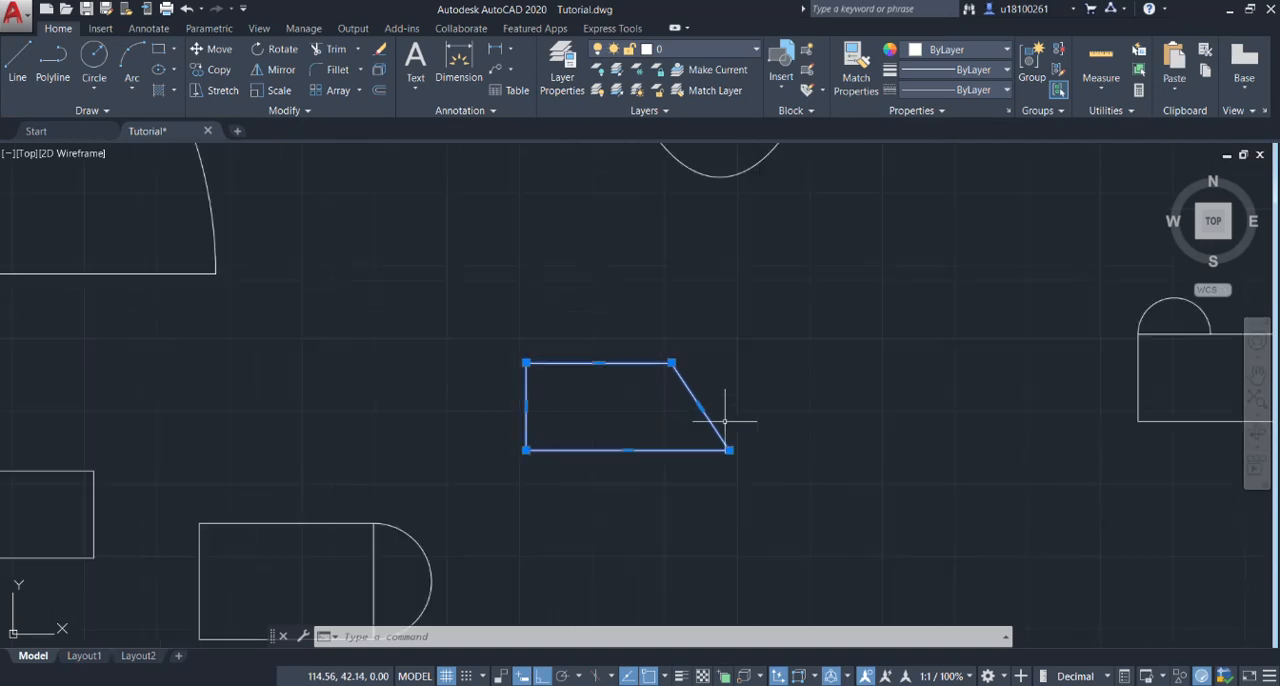
scroll(753, 432, down, 4)
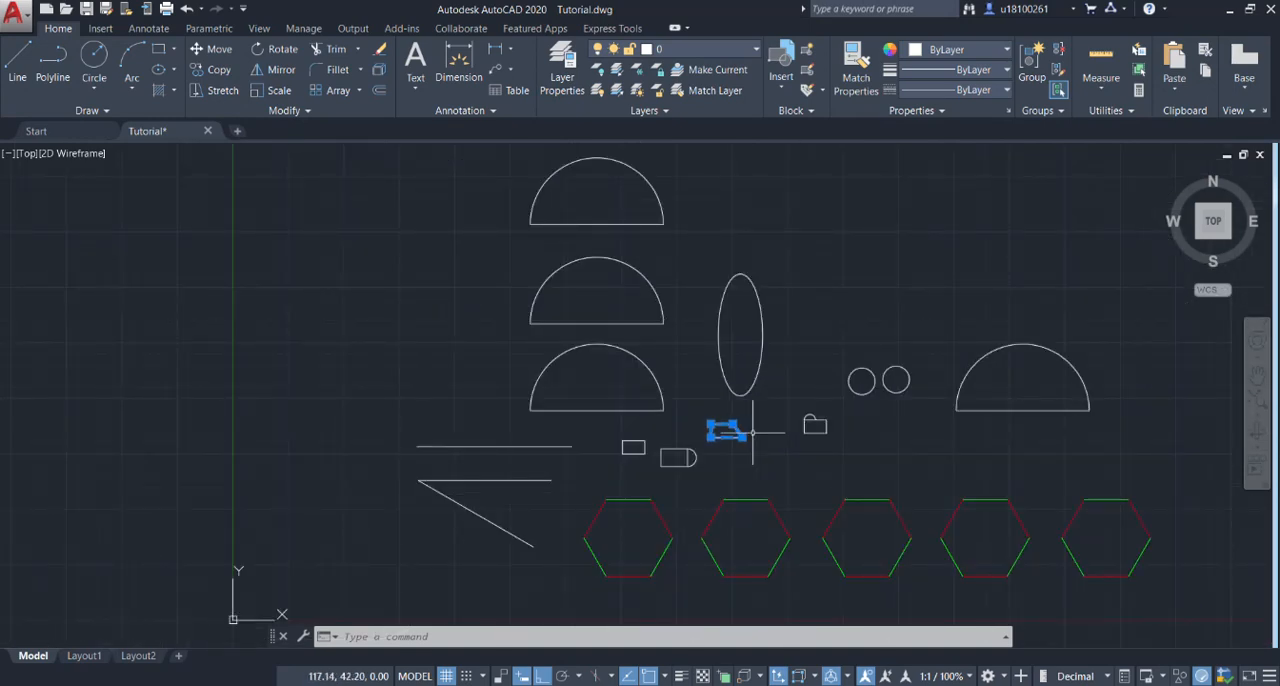
middle_drag(753, 432, 590, 423)
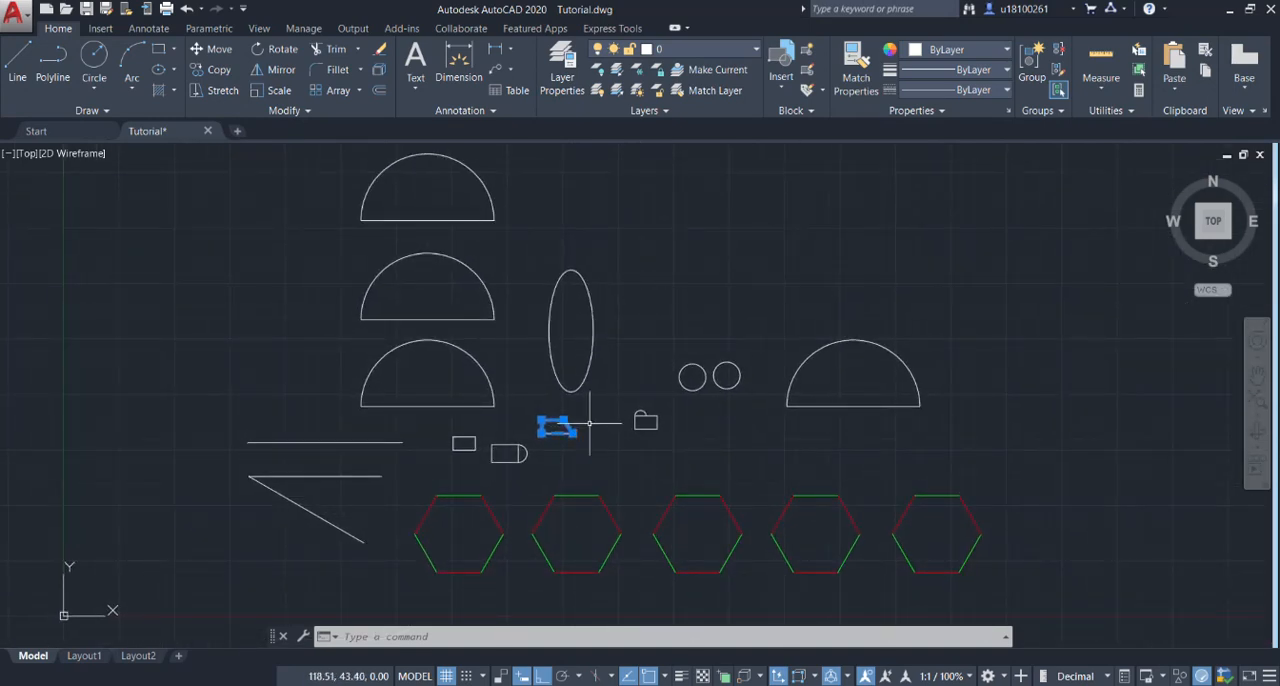